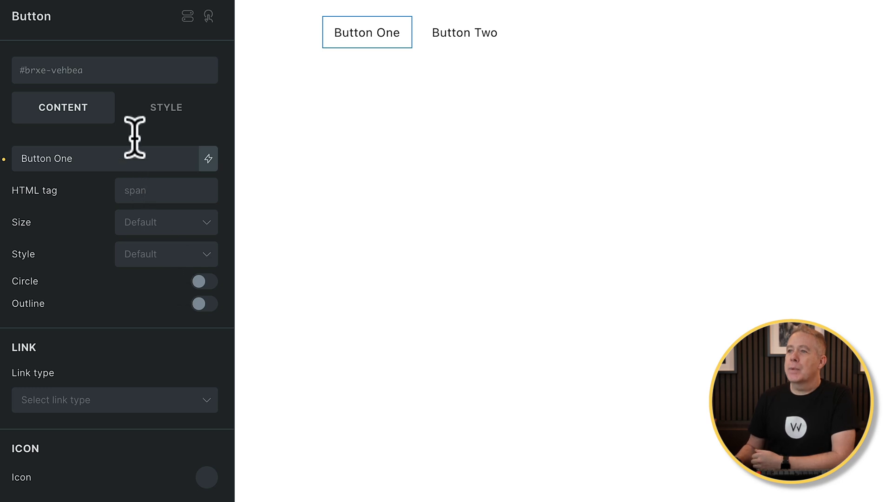
# - Create the global class btn-primary on Button One
pyautogui.moveTo(95, 79)
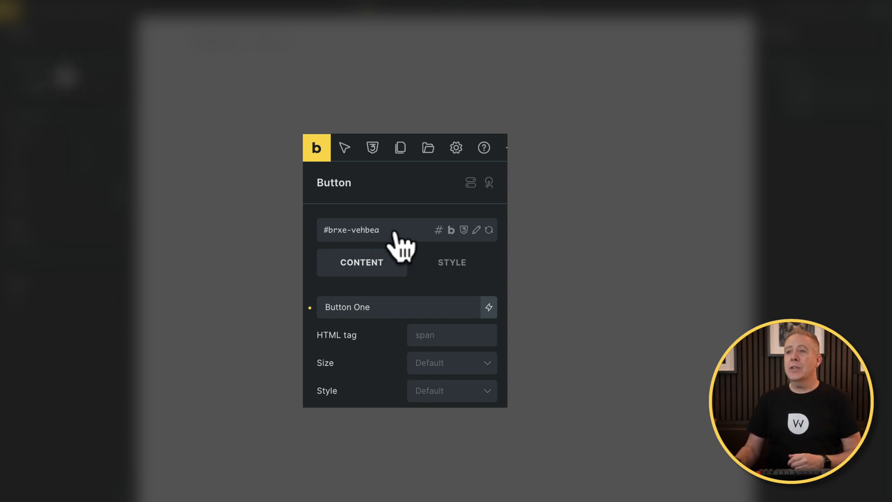
pyautogui.click(395, 232)
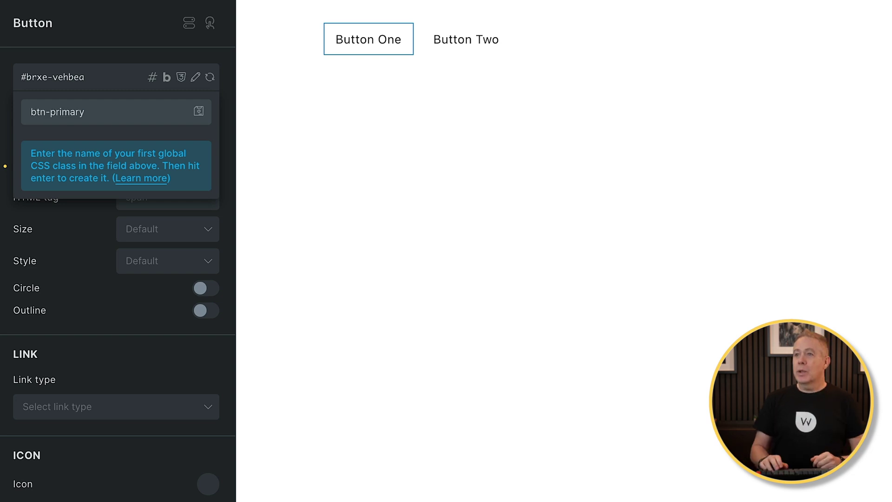
pyautogui.press('Return')
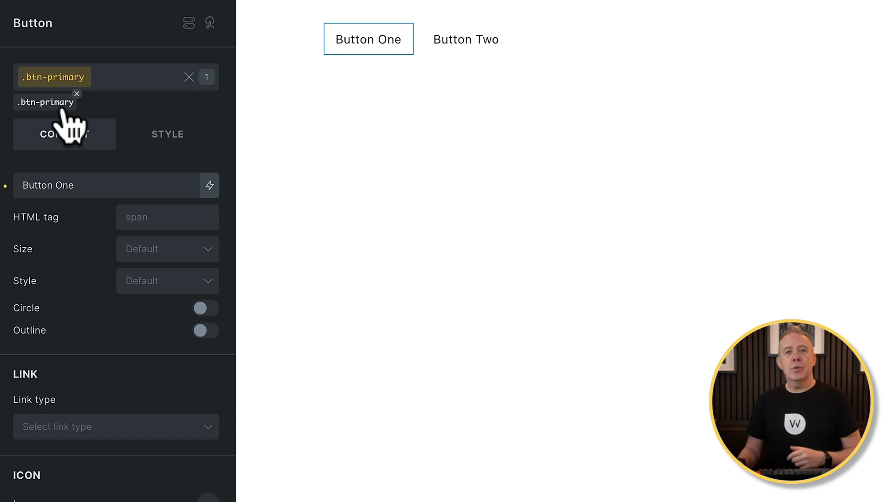
# - Give the btn-primary class a red background colour, #f44336
pyautogui.click(168, 131)
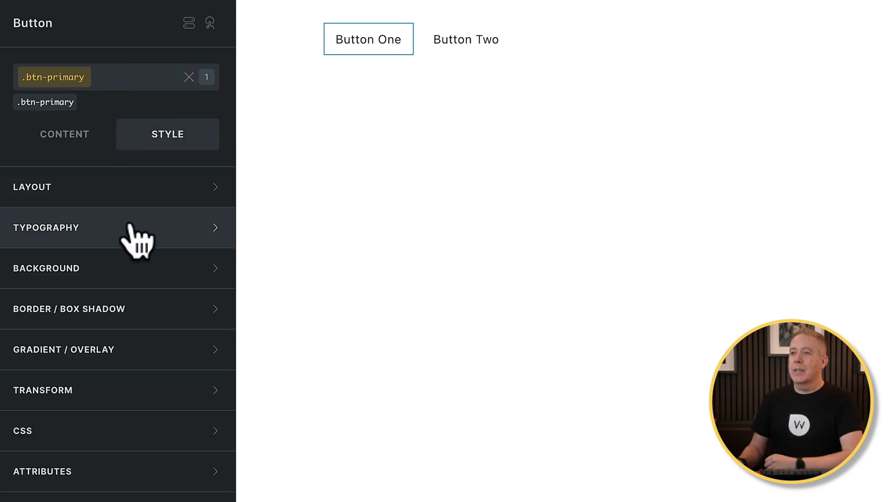
pyautogui.click(123, 268)
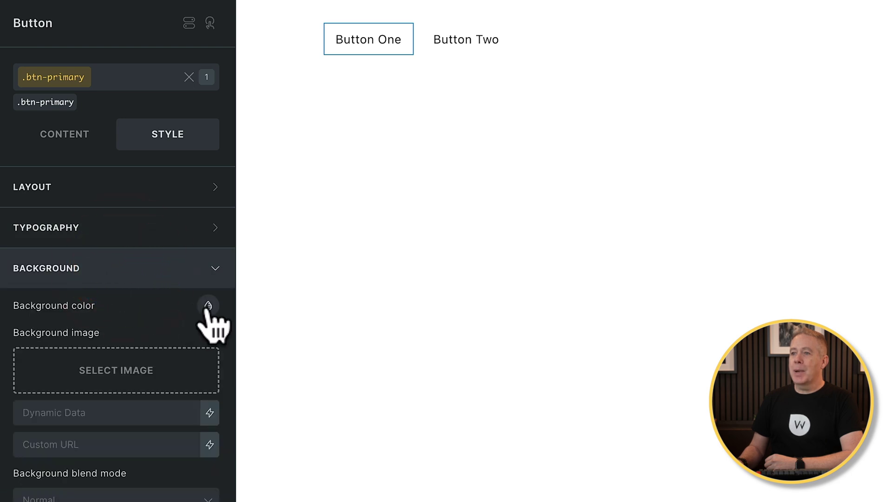
pyautogui.click(208, 306)
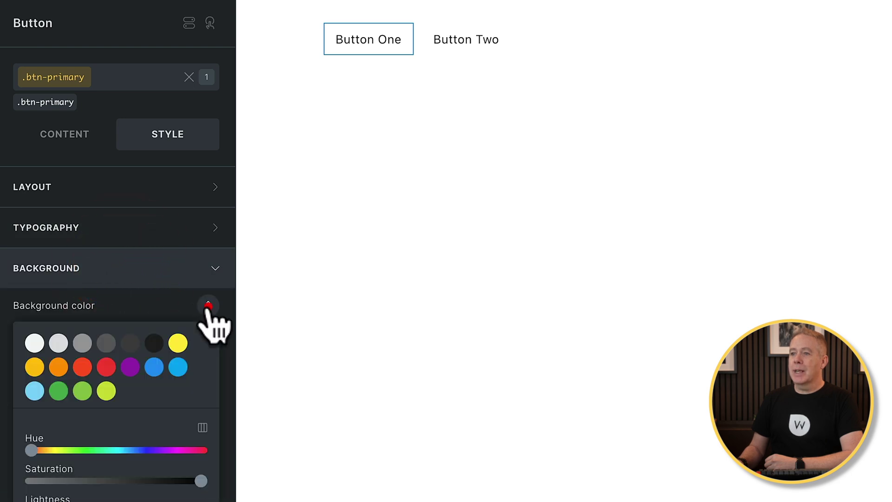
pyautogui.click(105, 367)
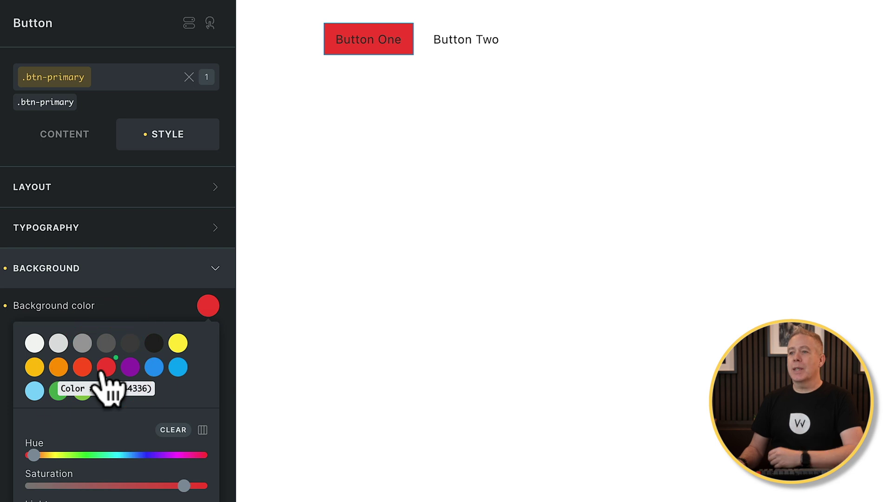
# - Set the btn-primary class's text colour to white and its font weight to 700
pyautogui.click(170, 227)
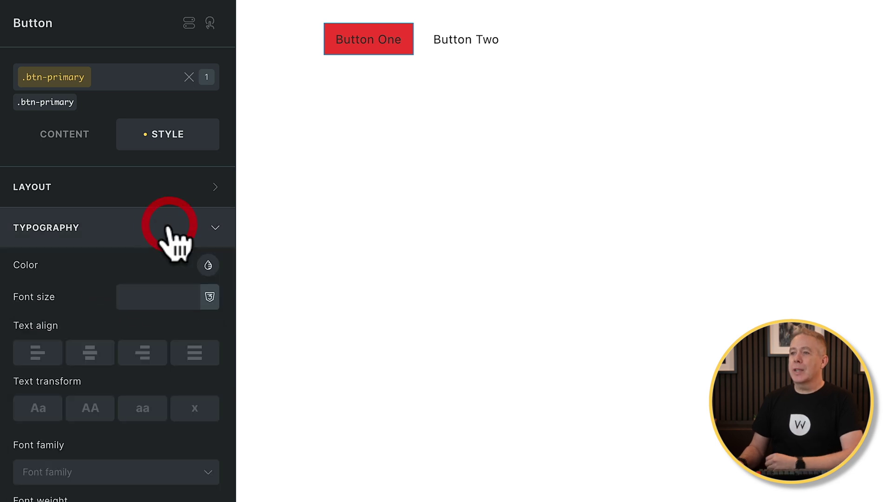
pyautogui.click(208, 265)
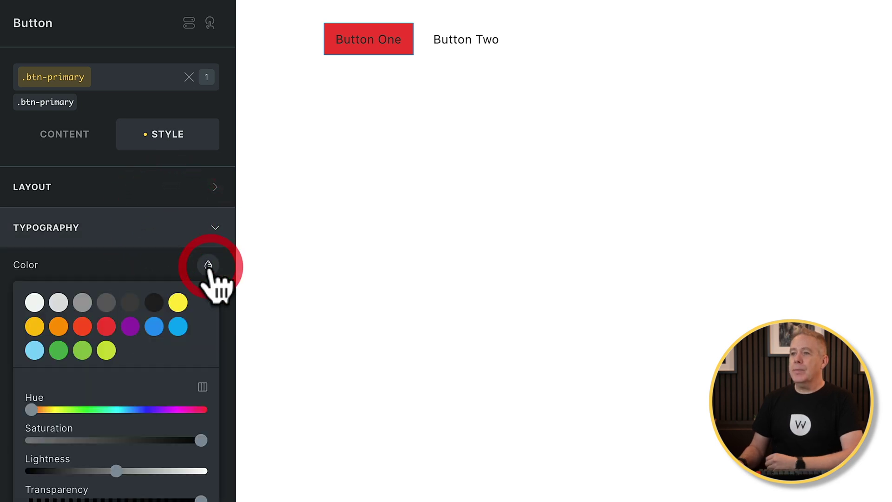
pyautogui.click(35, 302)
pyautogui.click(208, 264)
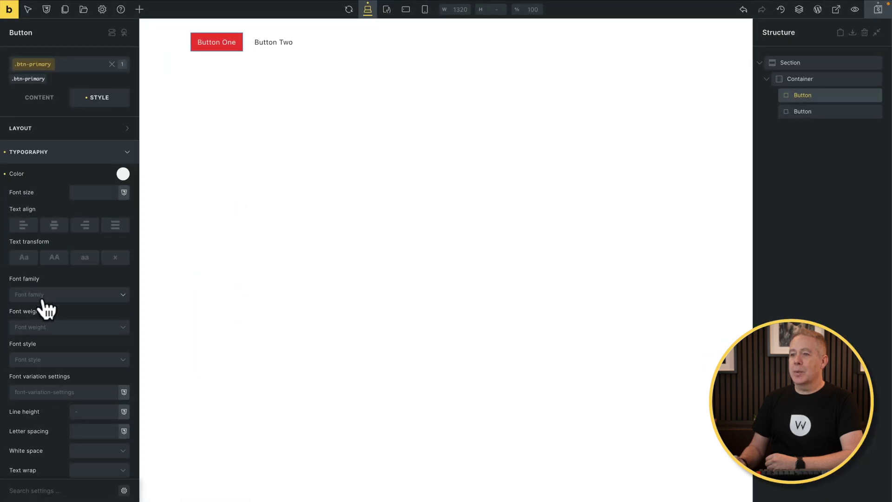
pyautogui.click(46, 328)
pyautogui.click(28, 431)
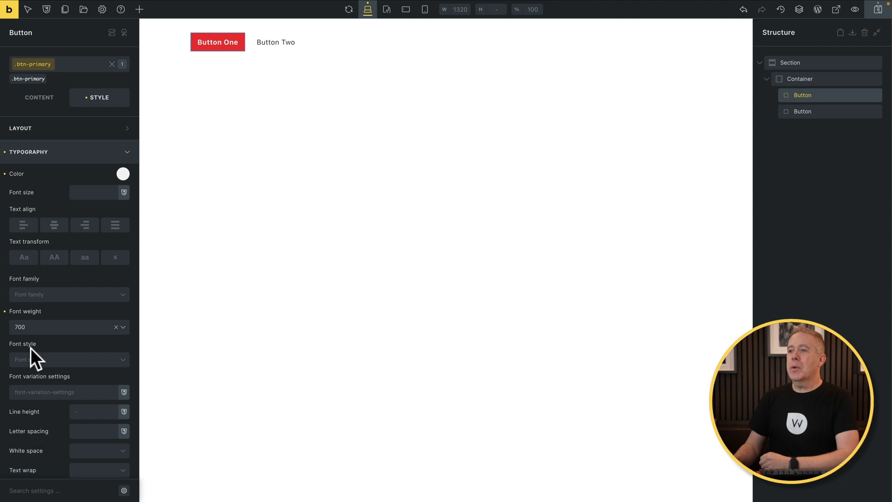
pyautogui.click(114, 157)
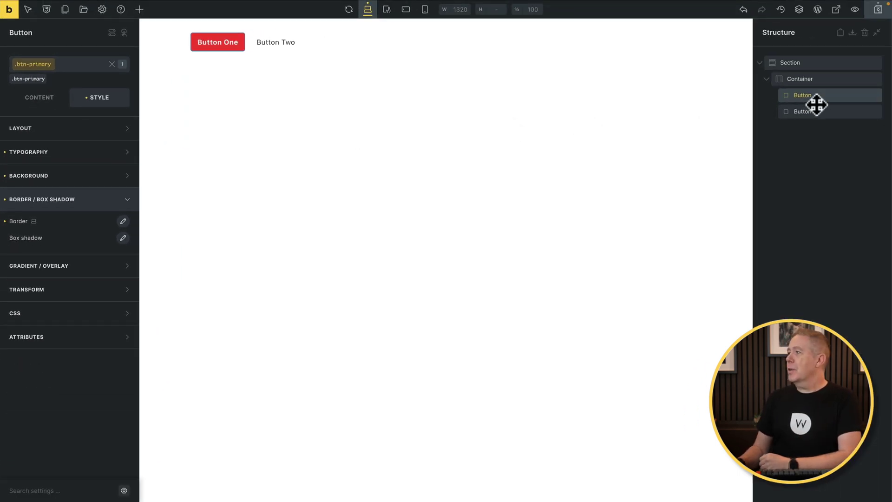
# - Apply the existing btn-primary class to Button Two
pyautogui.click(817, 110)
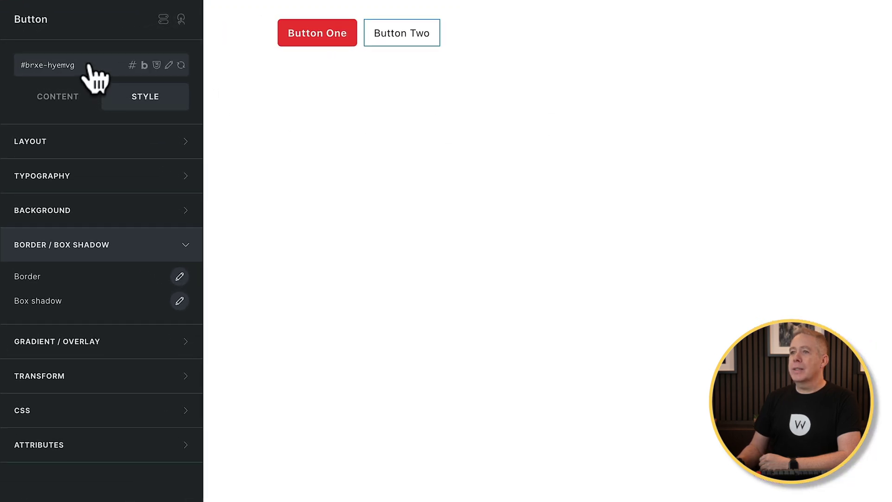
pyautogui.click(89, 62)
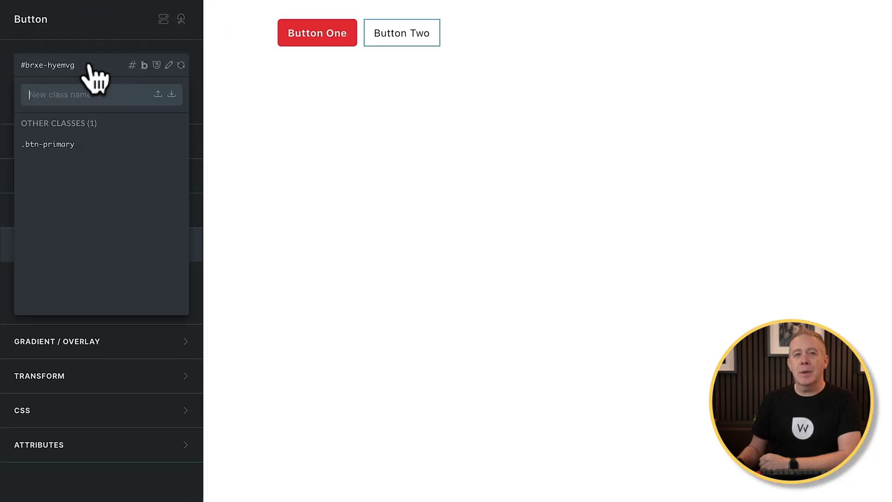
pyautogui.click(53, 145)
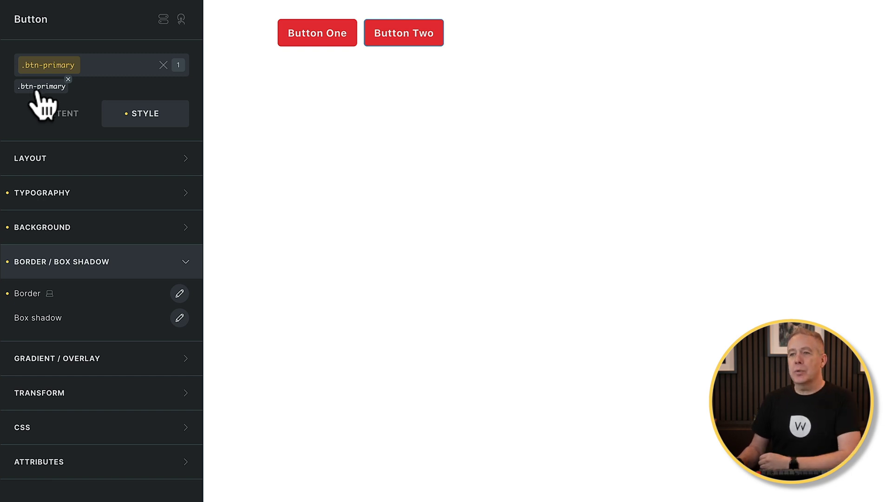
# - Change the btn-primary class's background colour to the blue palette swatch
pyautogui.click(136, 227)
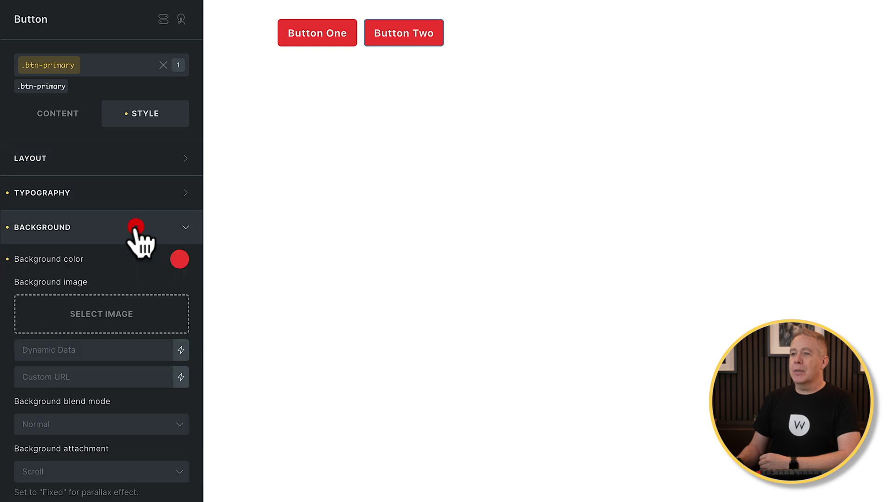
pyautogui.click(179, 261)
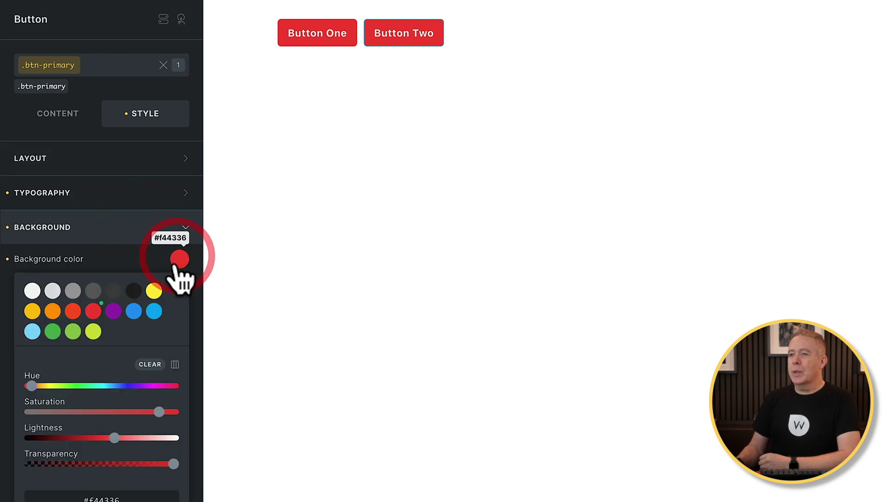
pyautogui.click(134, 311)
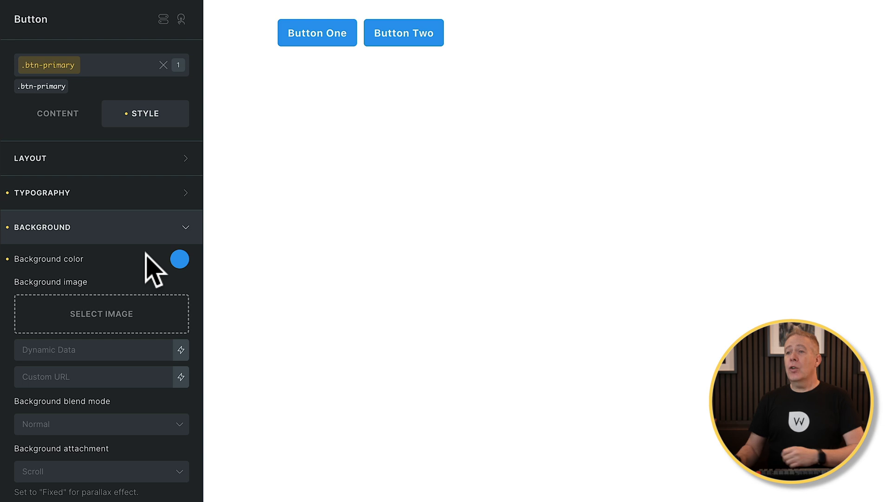
# - Override Button Two at its element ID level with a font size of 2rem and a font weight of 300
pyautogui.click(35, 88)
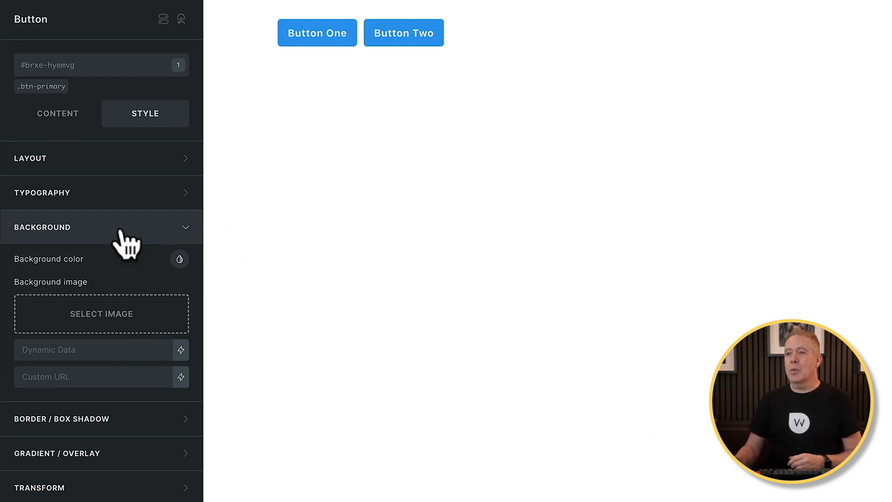
pyautogui.click(121, 193)
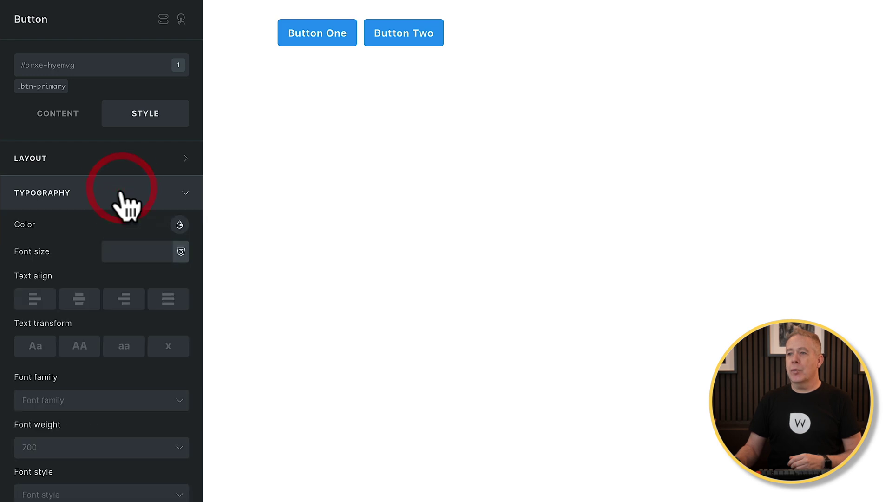
pyautogui.click(133, 254)
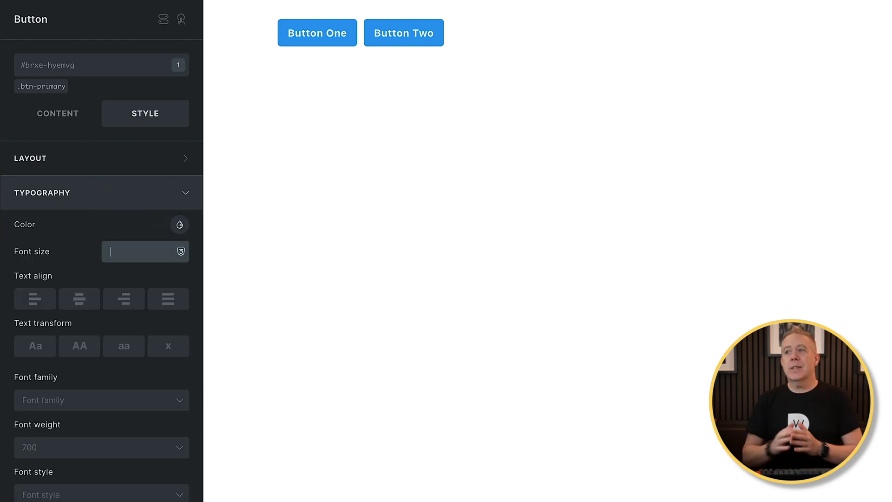
pyautogui.click(132, 251)
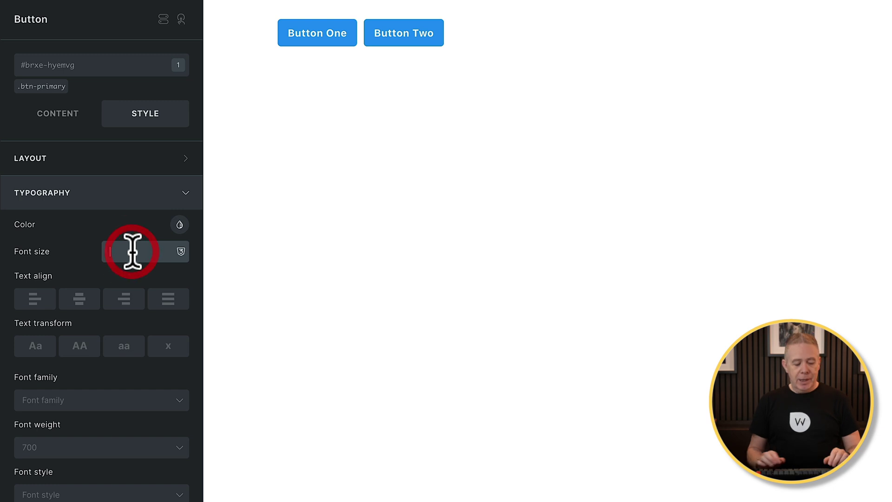
pyautogui.write('2rem')
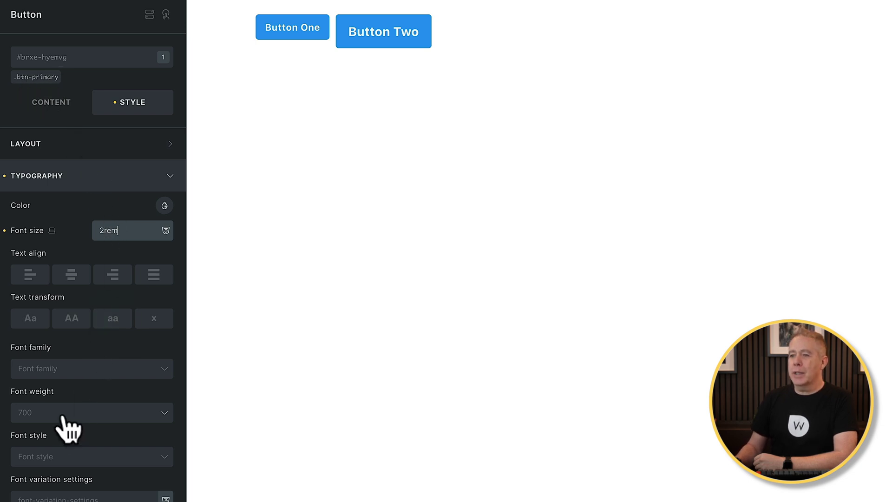
pyautogui.click(69, 428)
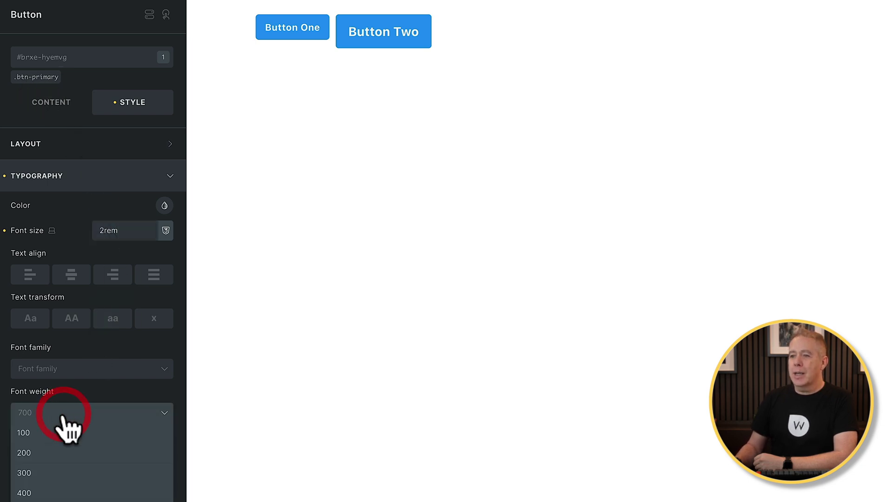
pyautogui.click(28, 472)
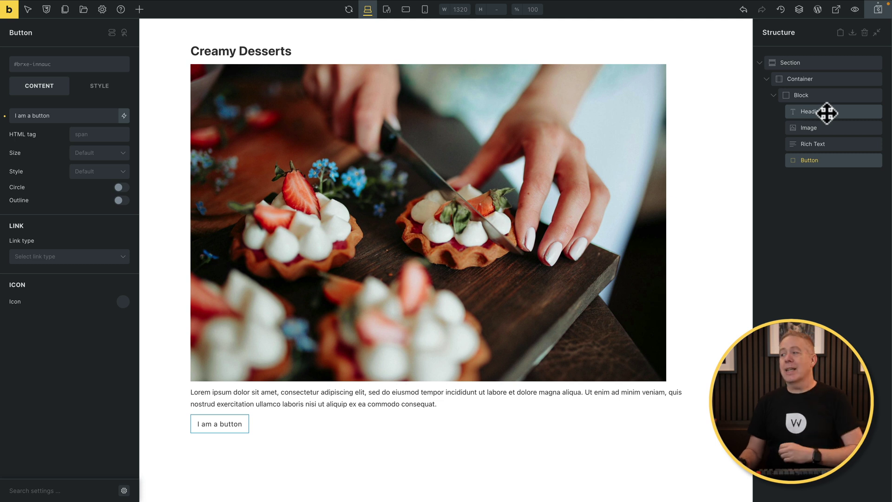
# - Rename the block holding the dessert content as Card and create the class card on it
pyautogui.click(822, 96)
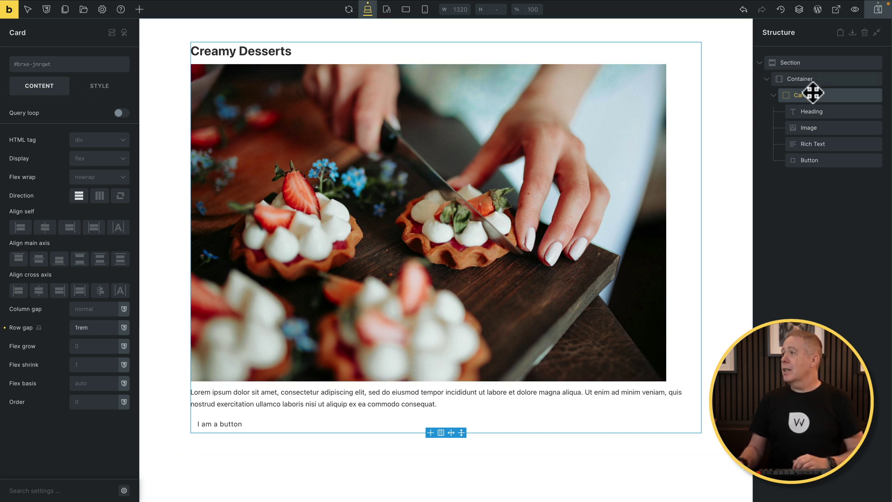
pyautogui.click(67, 63)
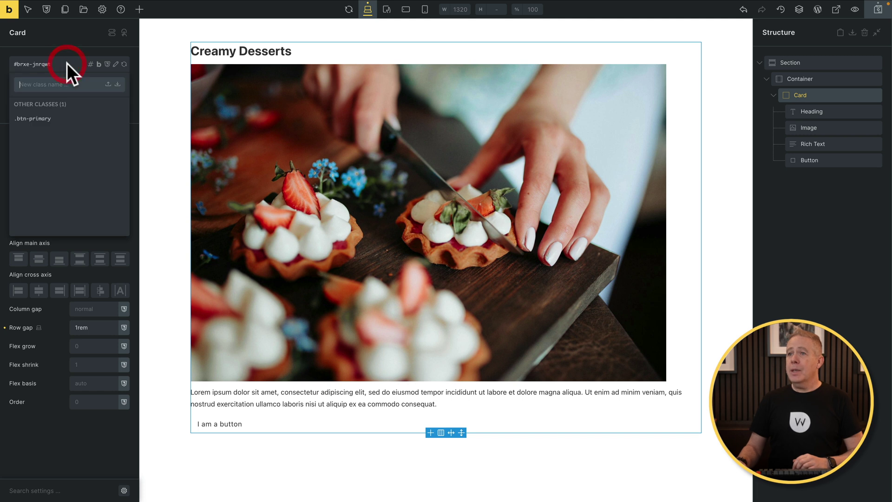
pyautogui.write('card')
pyautogui.press('Return')
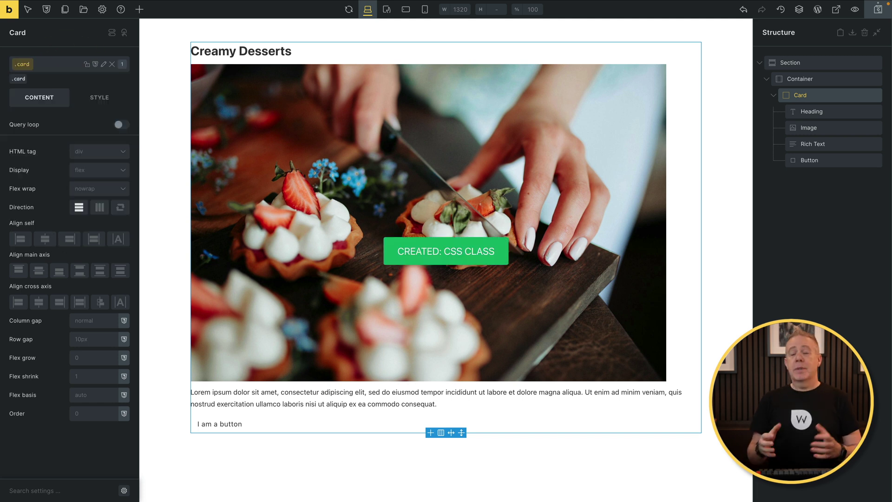
# - Create the class card__heading on the card's heading element
pyautogui.click(830, 113)
pyautogui.click(52, 70)
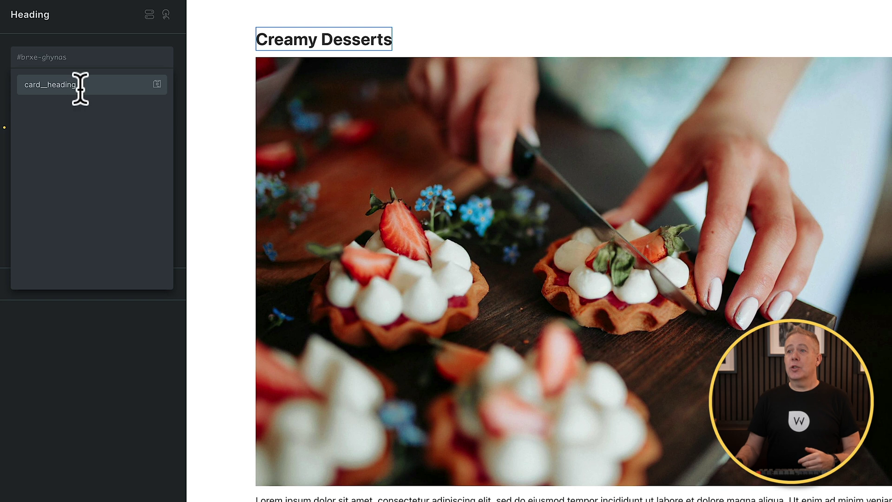
pyautogui.press('Return')
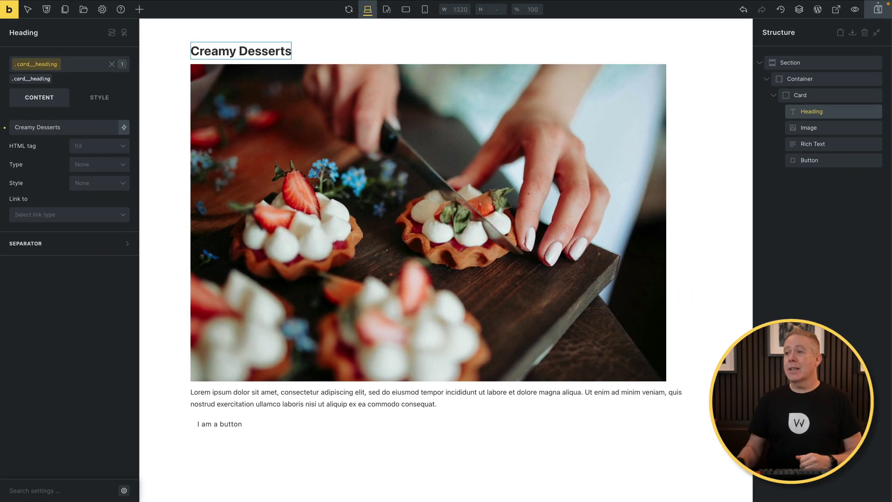
# - Create the class card__image on the card's image element
pyautogui.click(813, 131)
pyautogui.click(69, 70)
pyautogui.write('card__image')
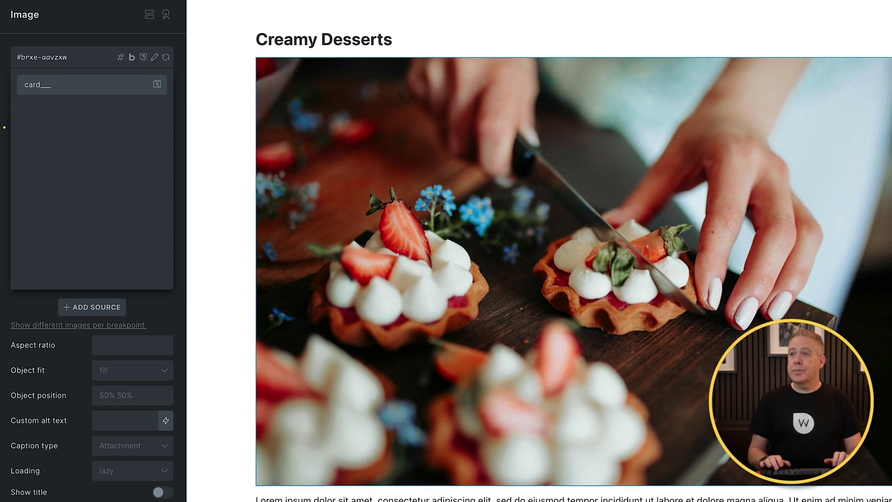
# - Create the class card__excerpt on the card's rich text and begin a class name starting with card on its button
pyautogui.click(71, 61)
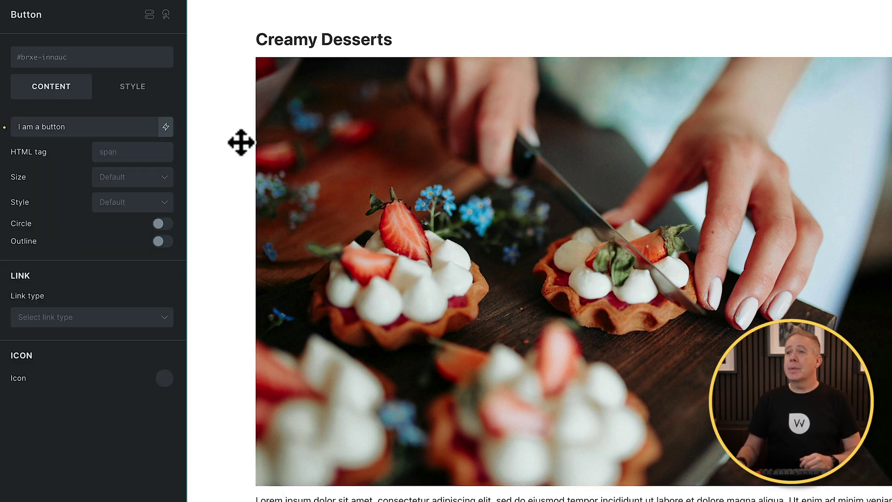
pyautogui.click(108, 59)
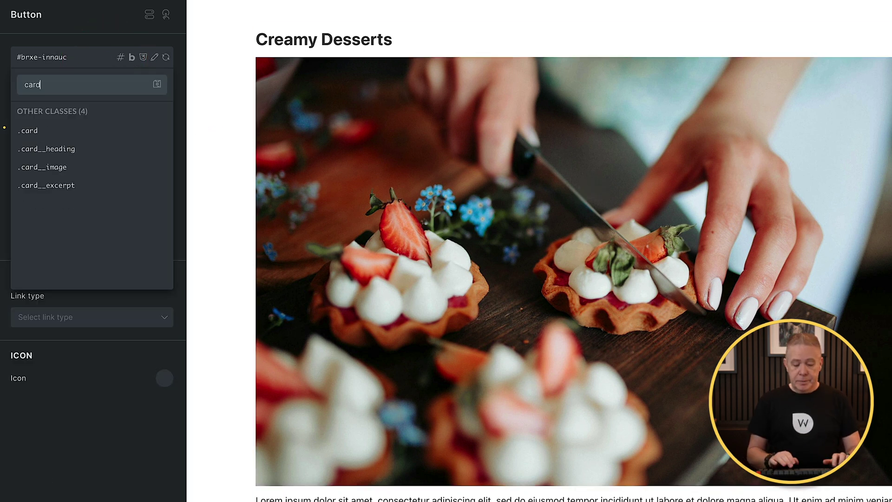
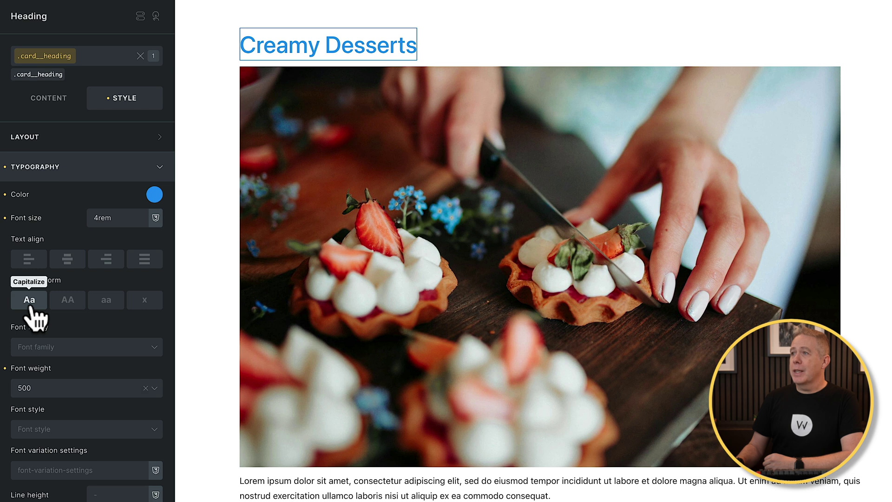
pyautogui.scroll(-3, 96, 360)
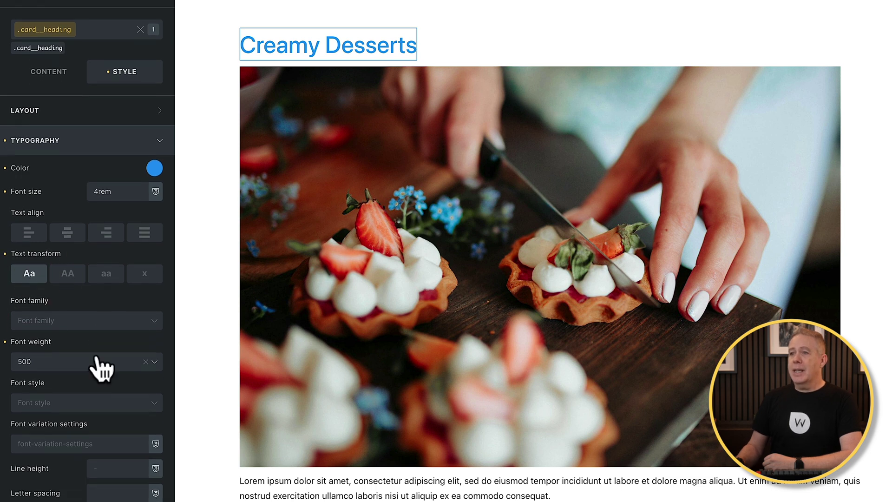
pyautogui.scroll(3, 96, 353)
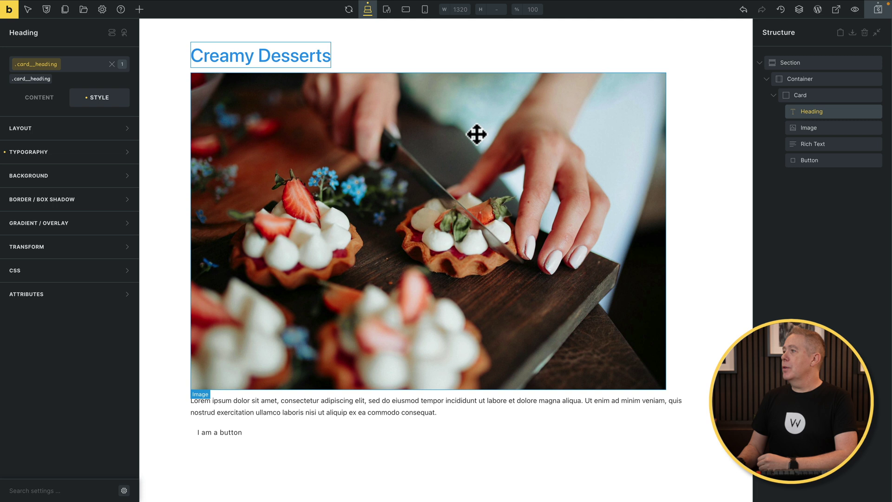
# - Set the dessert image's aspect ratio to 16/9 and its object fit to Cover on the card__image class
pyautogui.click(825, 127)
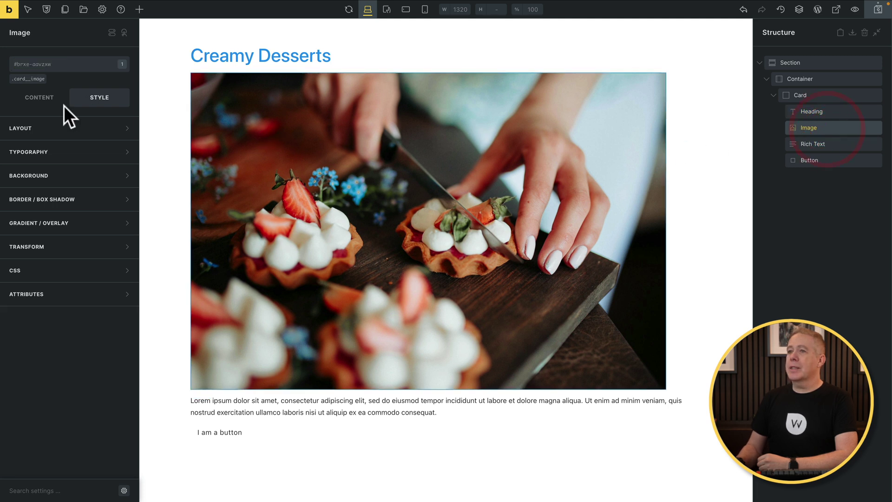
pyautogui.click(25, 77)
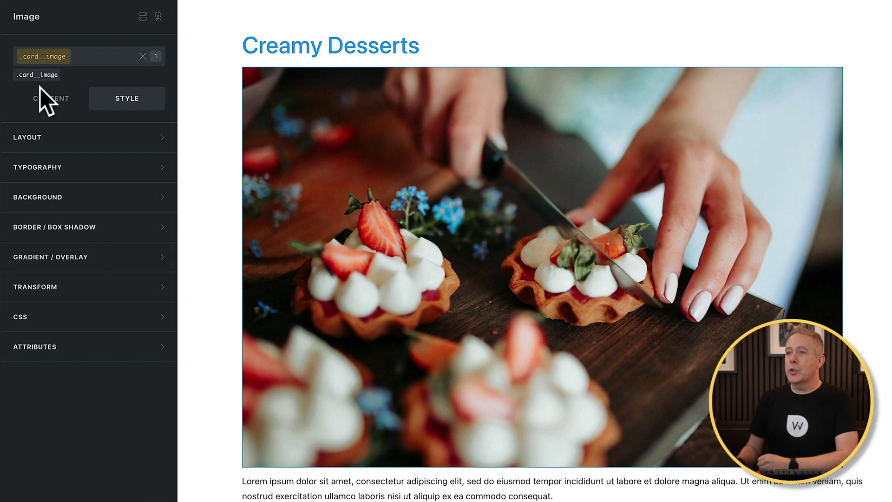
pyautogui.click(58, 100)
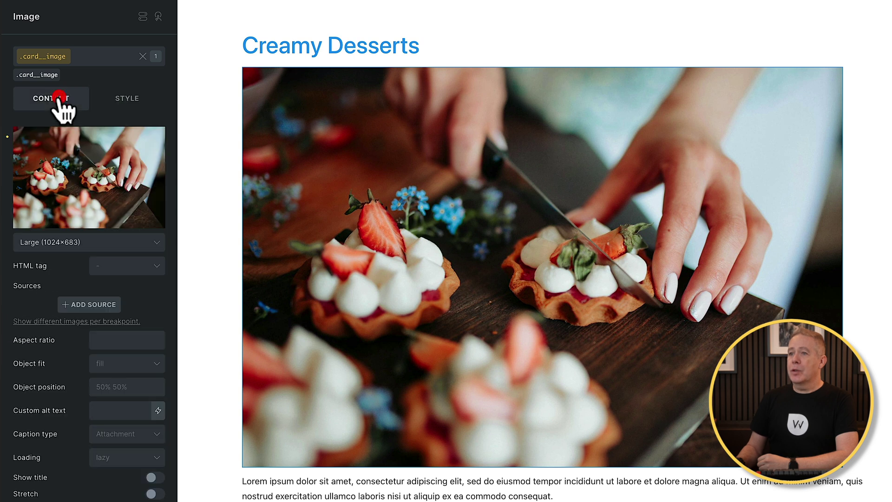
pyautogui.click(111, 338)
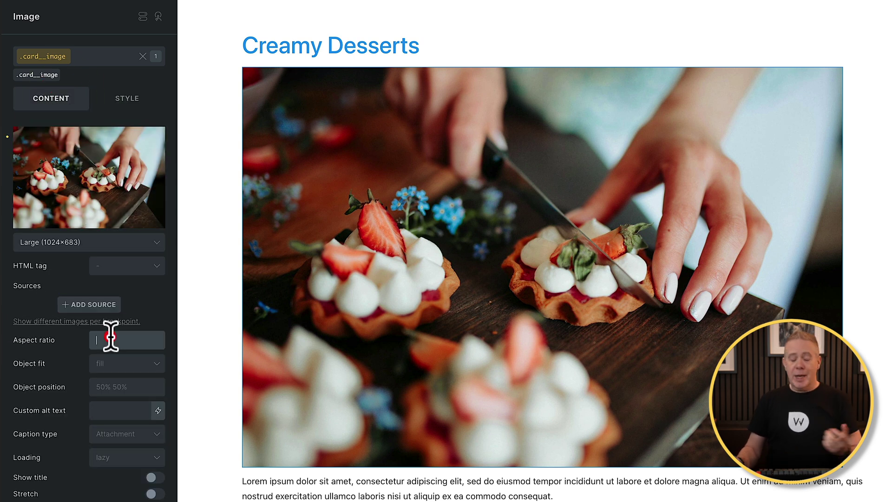
pyautogui.write('1')
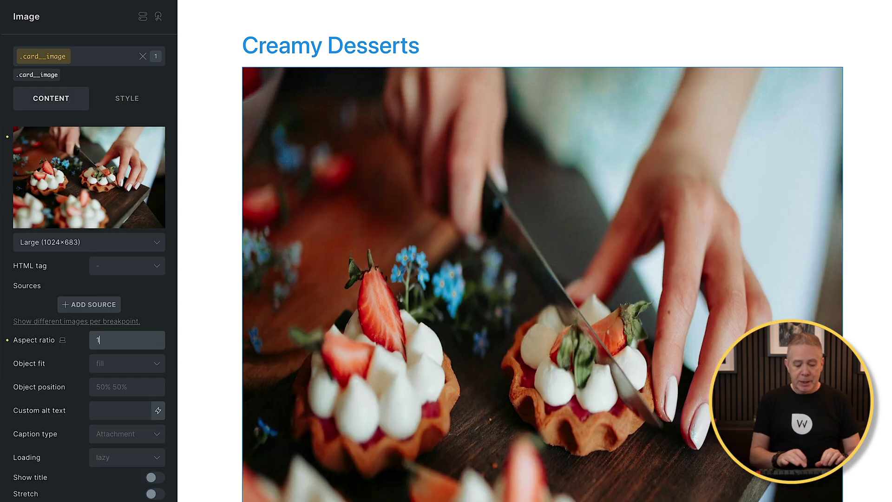
pyautogui.write('6/9')
pyautogui.click(122, 364)
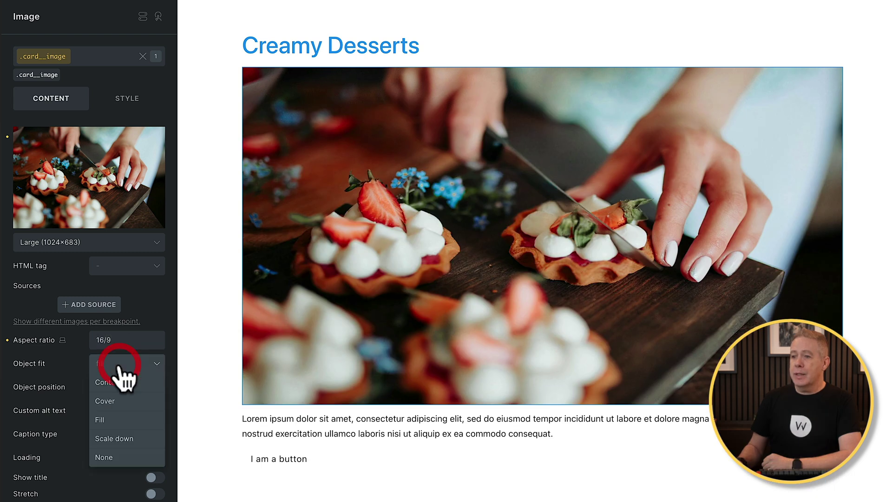
pyautogui.click(117, 403)
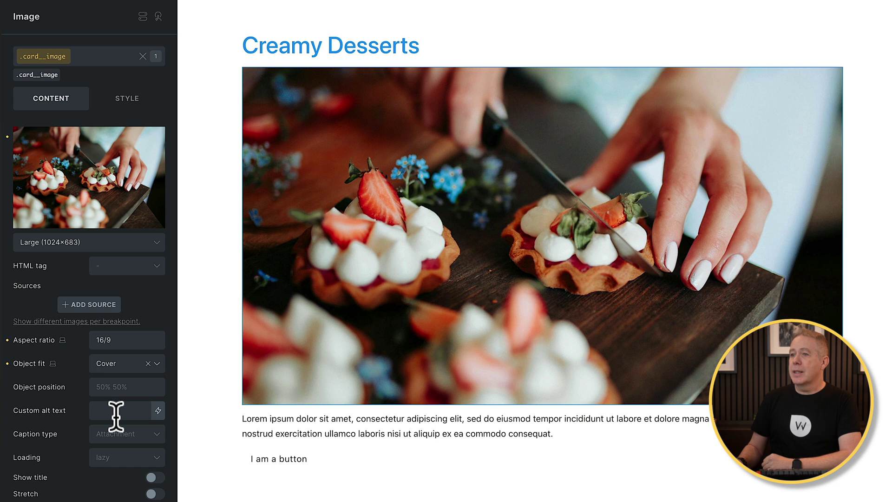
# - Round the corners of the dessert image with a border radius on the card__image class
pyautogui.click(130, 98)
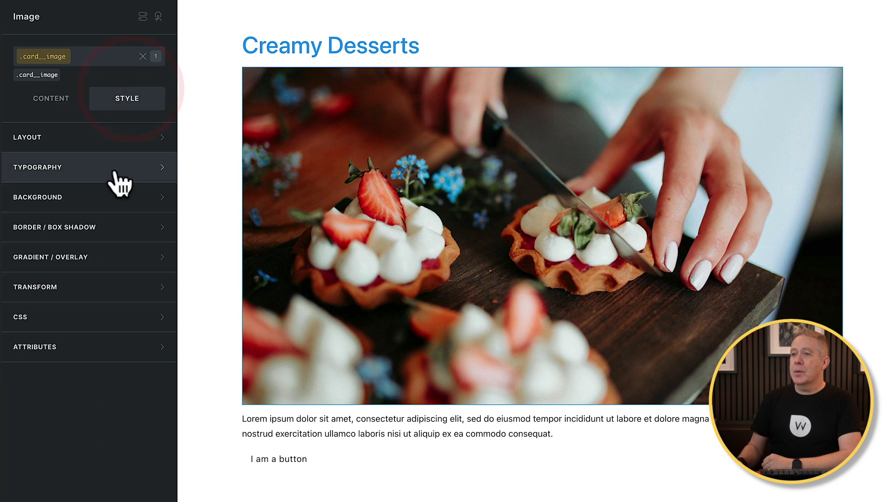
pyautogui.click(116, 226)
pyautogui.click(123, 253)
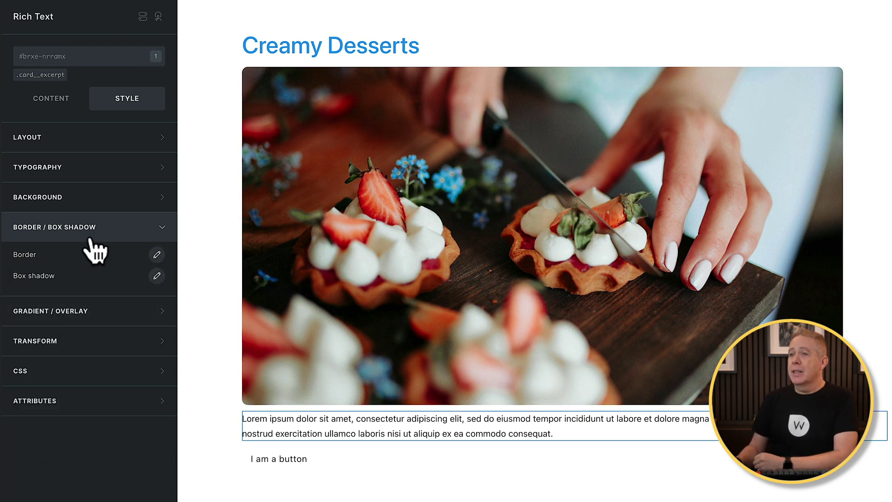
# - Set the font size of the rich text's card__excerpt class to 1.6rem
pyautogui.click(45, 76)
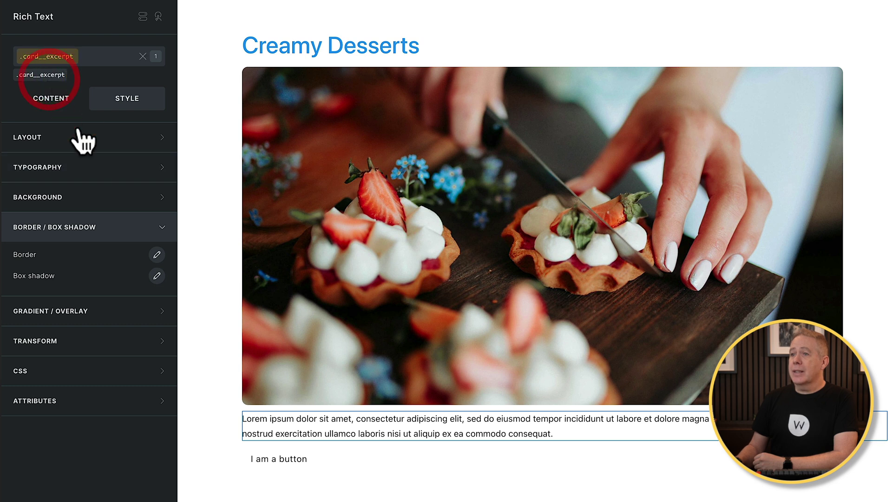
pyautogui.click(119, 167)
pyautogui.click(119, 219)
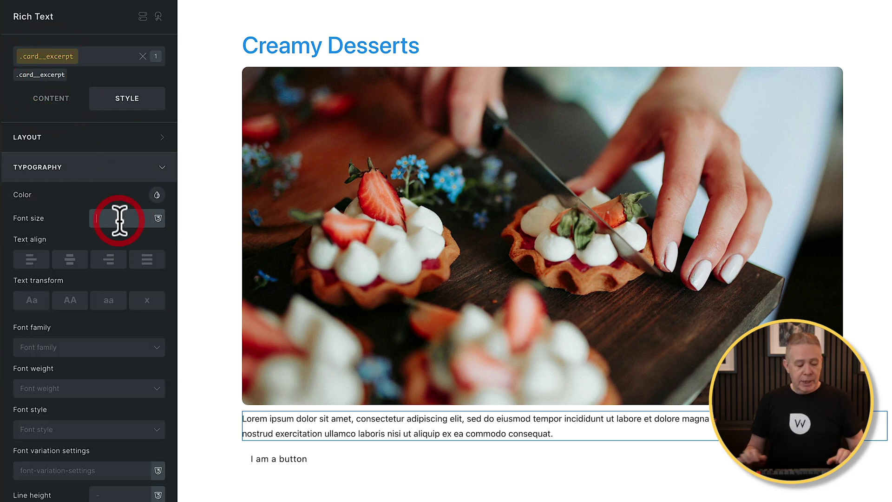
pyautogui.write('1.6rem')
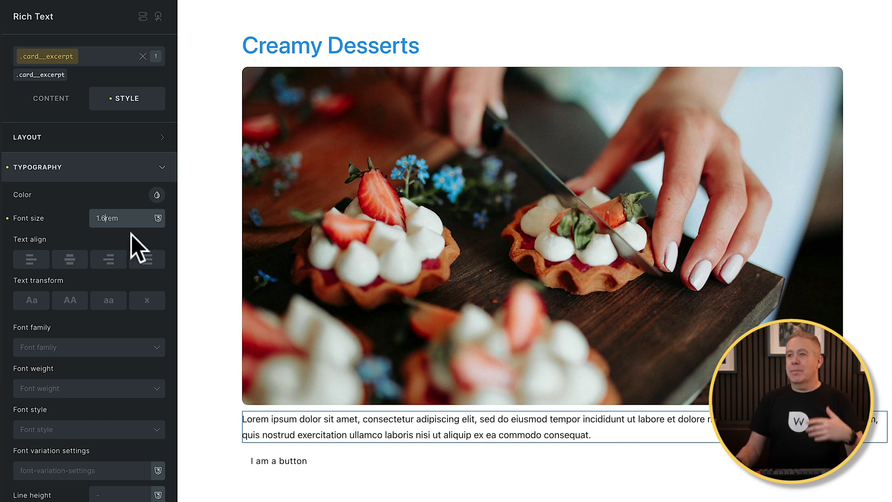
pyautogui.click(146, 173)
# - Set the card__button class's padding to 7.5 at top and bottom and 0 on the left and right, with opposite sides linked
pyautogui.click(279, 461)
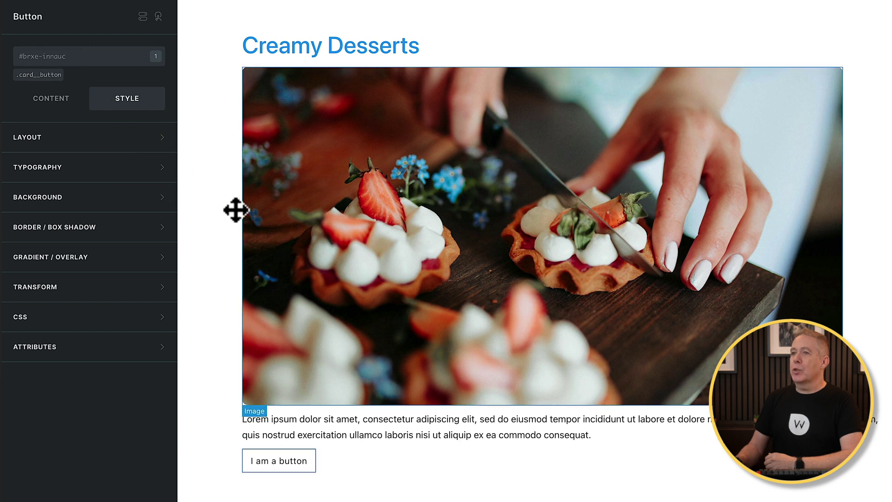
pyautogui.click(41, 75)
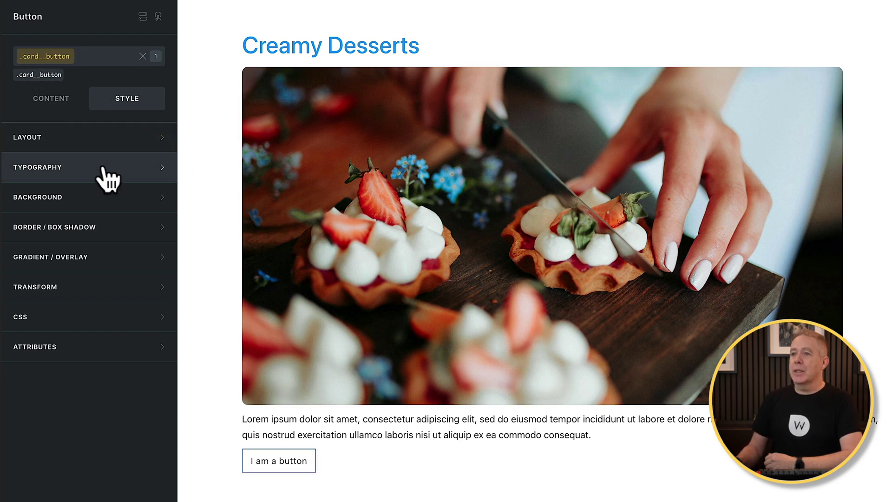
pyautogui.click(111, 143)
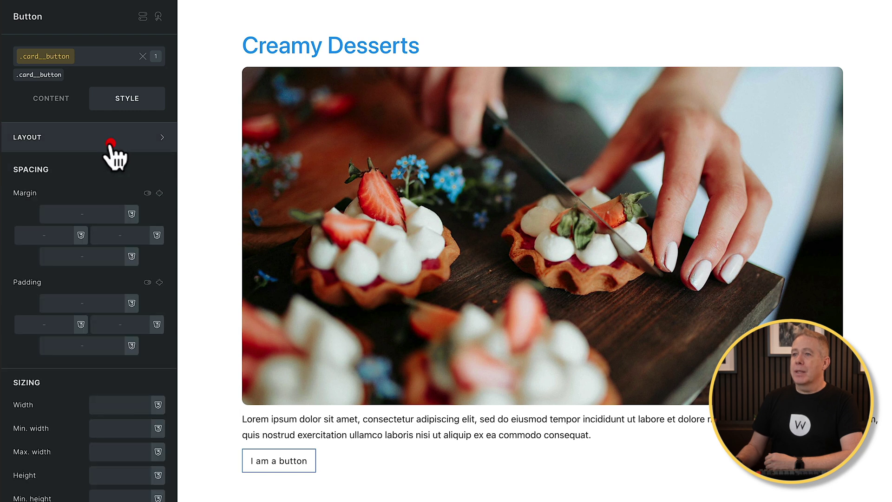
pyautogui.click(160, 282)
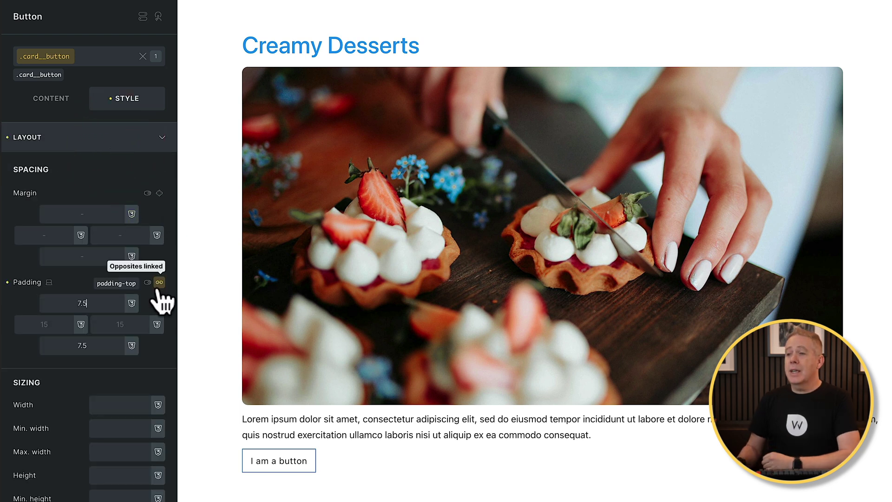
pyautogui.click(52, 325)
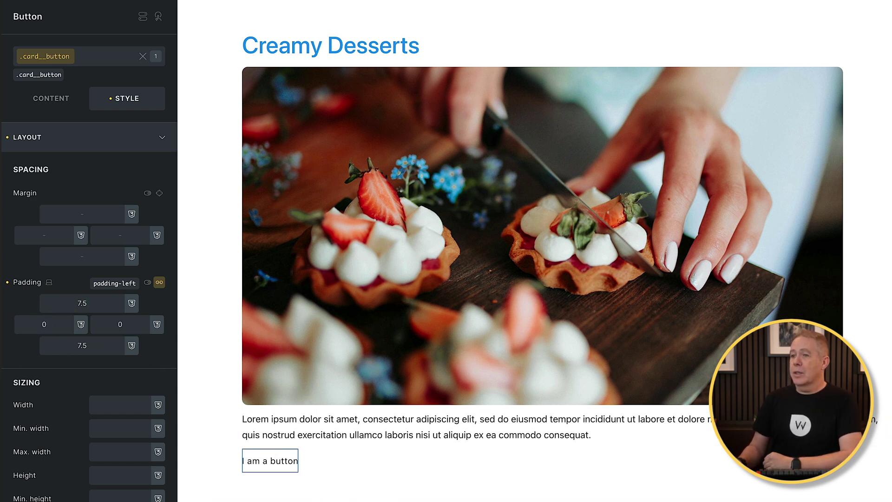
pyautogui.click(122, 139)
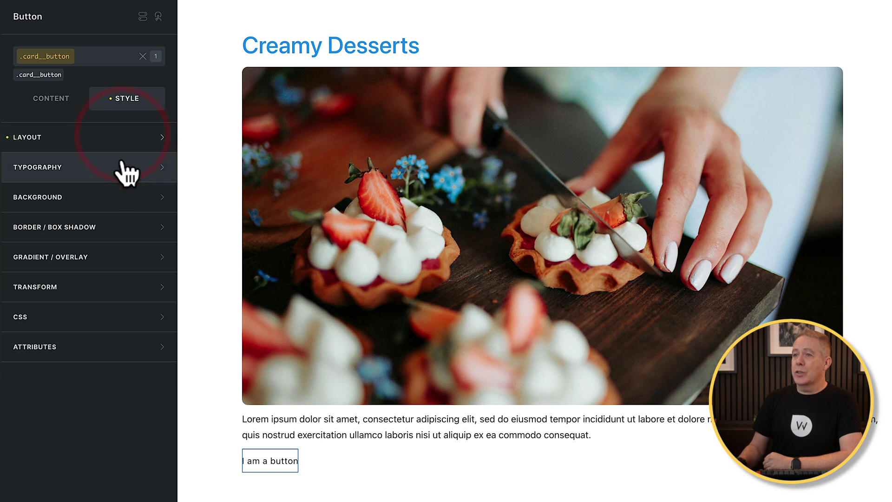
# - Make the button text bold uppercase on the card__button class and give the button the Themify double right-arrow icon
pyautogui.click(123, 171)
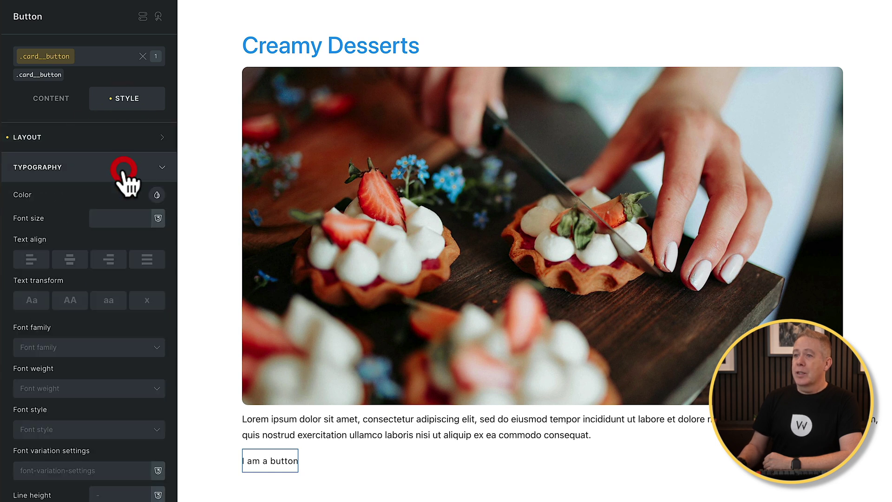
pyautogui.click(84, 299)
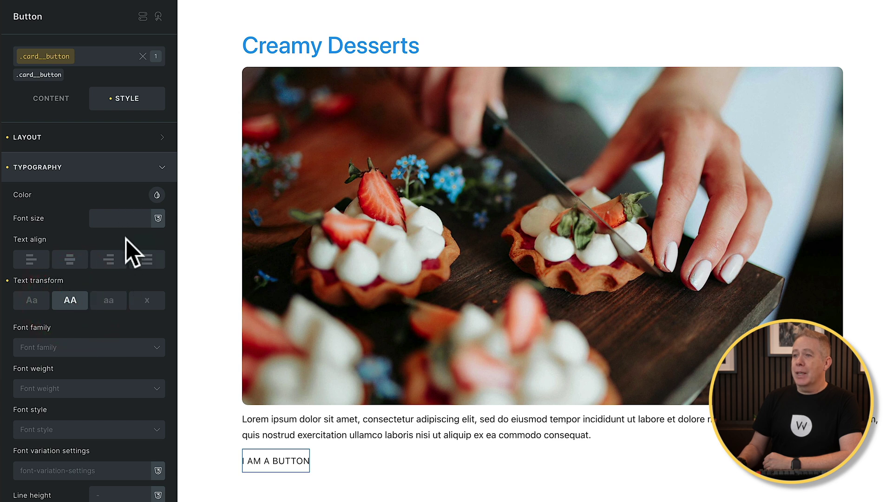
pyautogui.click(52, 100)
pyautogui.click(155, 375)
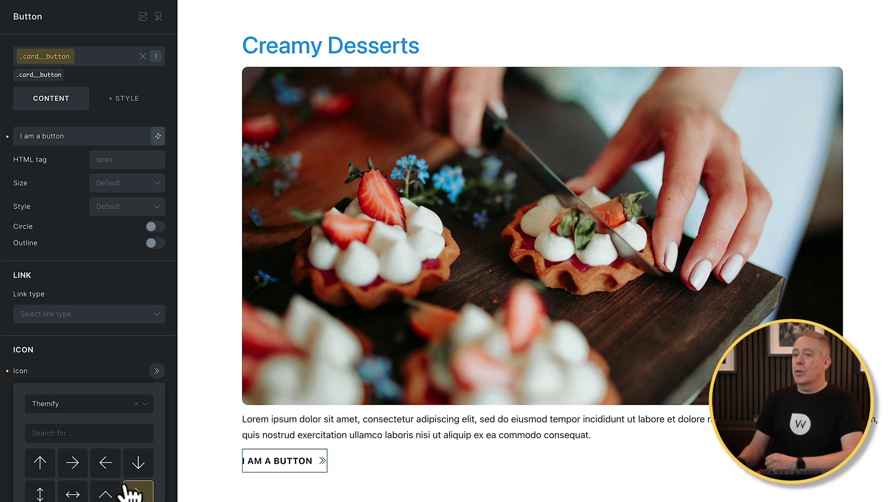
pyautogui.click(71, 374)
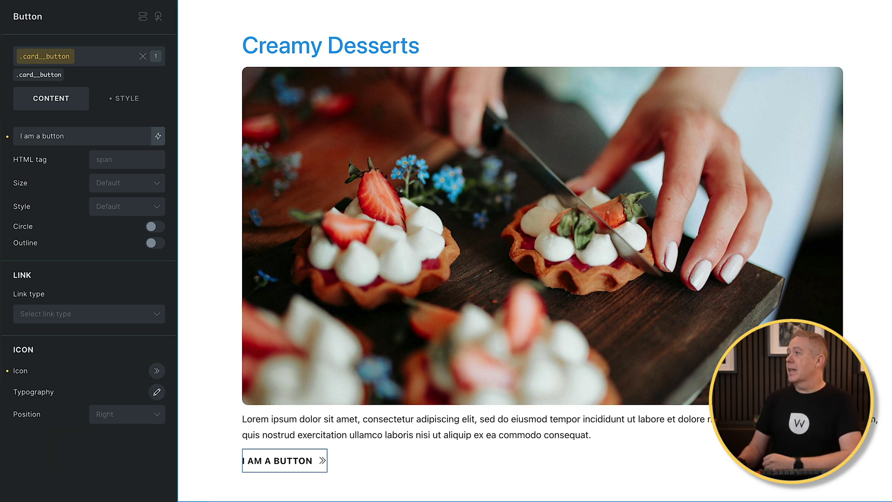
# - Add a new Block element to the container beside the dessert card
pyautogui.click(372, 462)
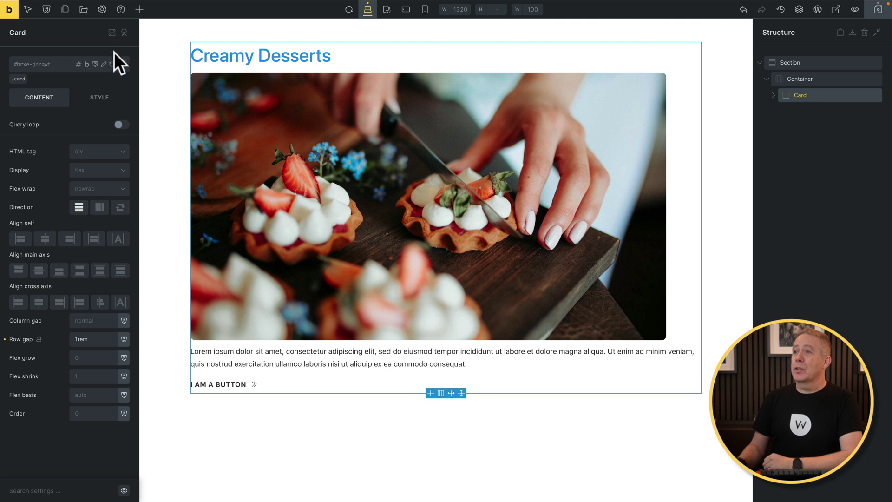
pyautogui.click(139, 9)
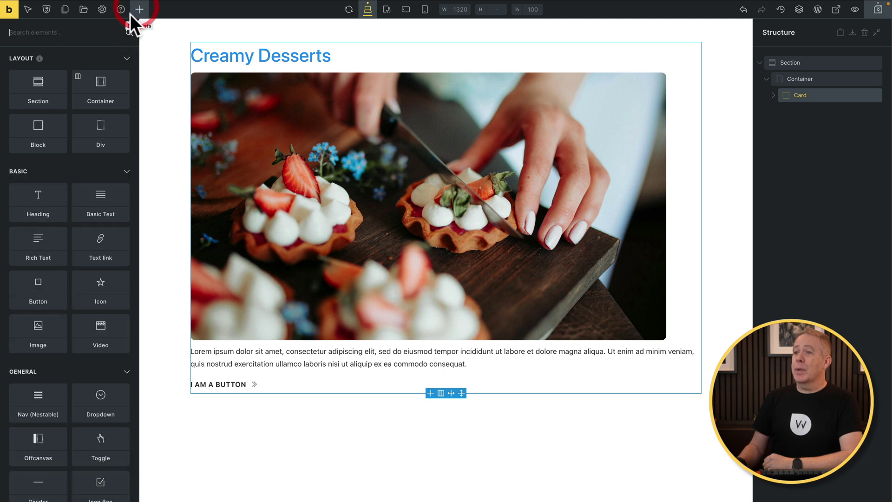
pyautogui.click(41, 138)
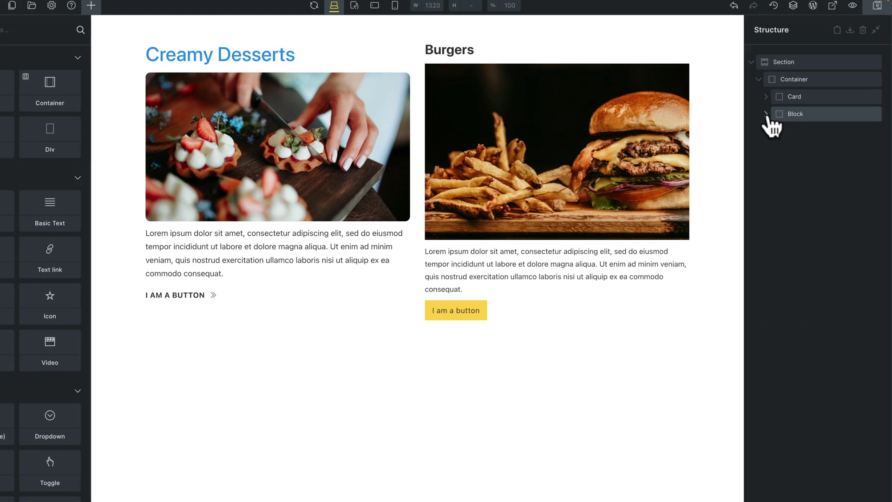
# - Expand both blocks in the structure and apply the existing card class to the Burgers block
pyautogui.click(773, 111)
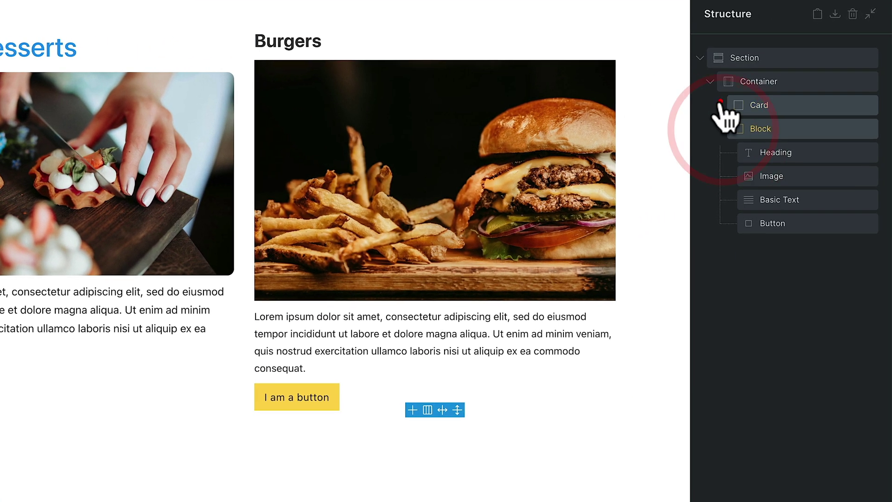
pyautogui.click(728, 103)
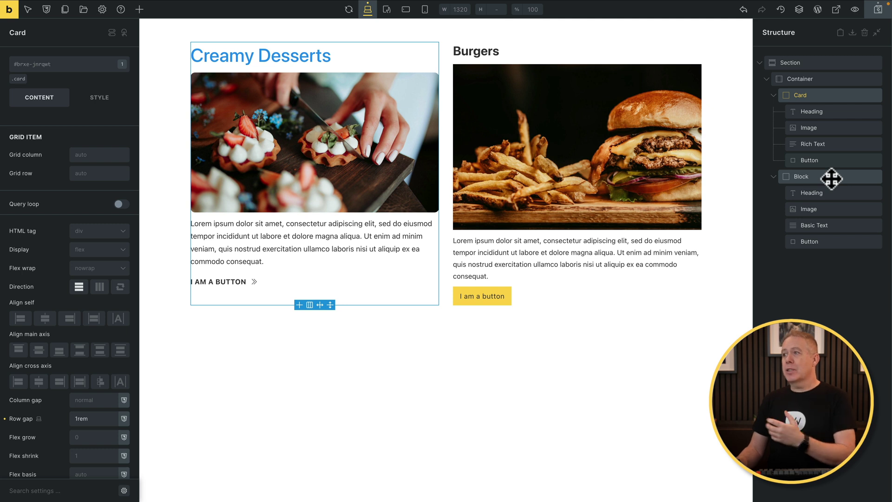
pyautogui.click(831, 178)
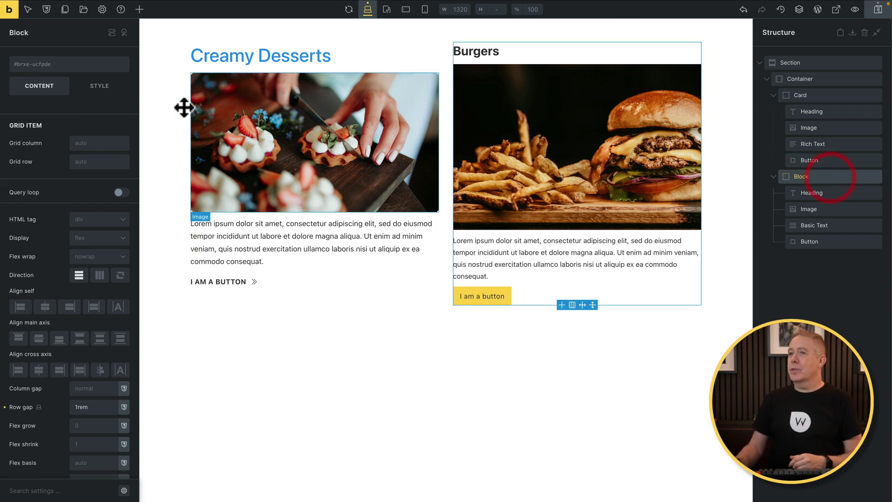
pyautogui.click(57, 63)
pyautogui.write('card')
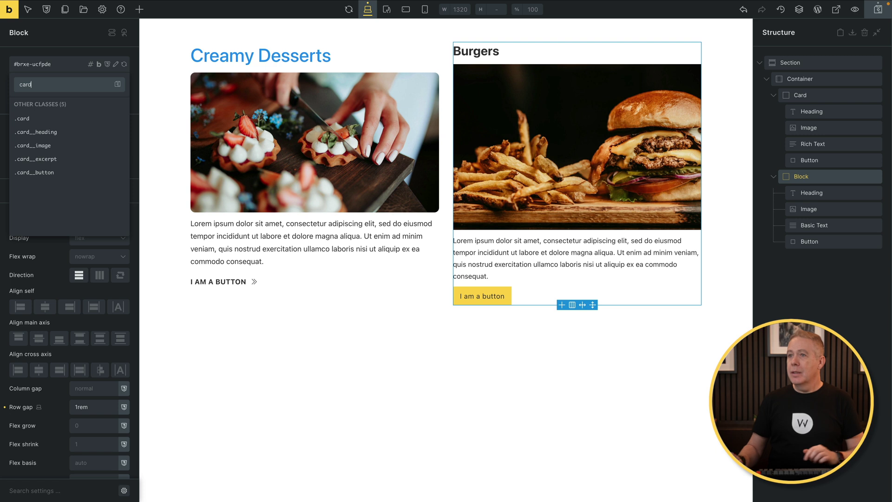
pyautogui.press('Return')
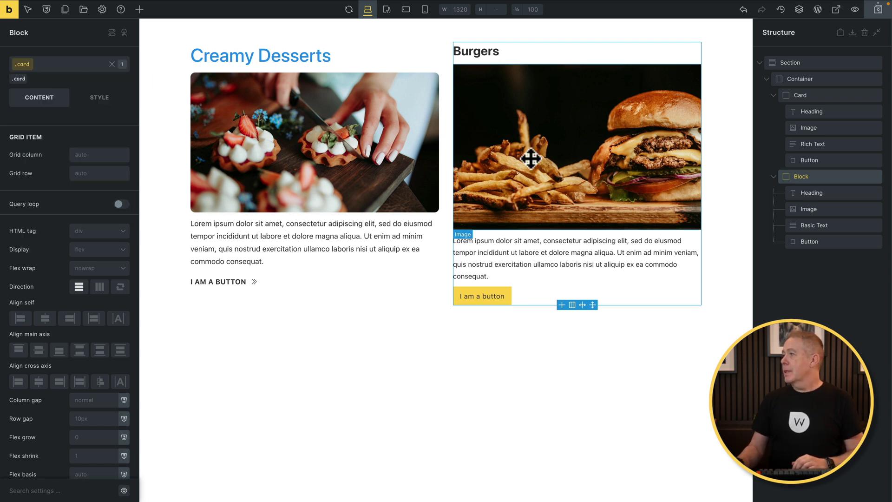
# - Apply the existing card__heading class to the Burgers heading
pyautogui.click(822, 192)
pyautogui.click(56, 64)
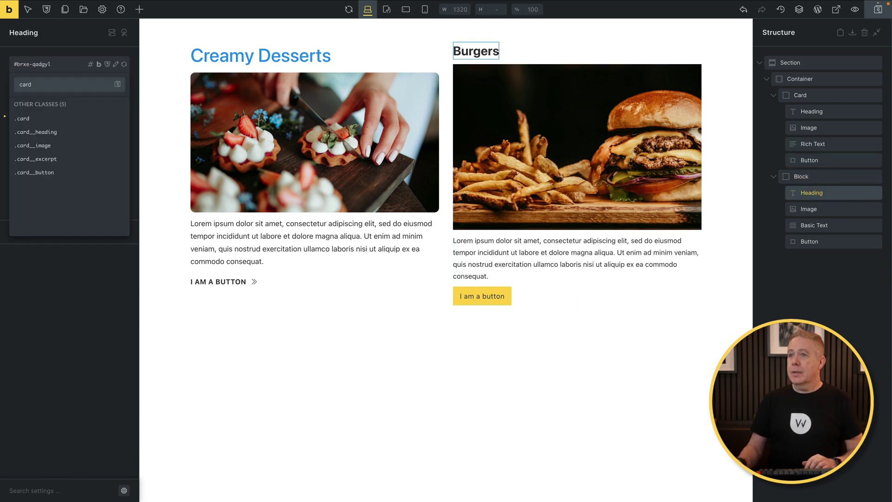
pyautogui.click(47, 132)
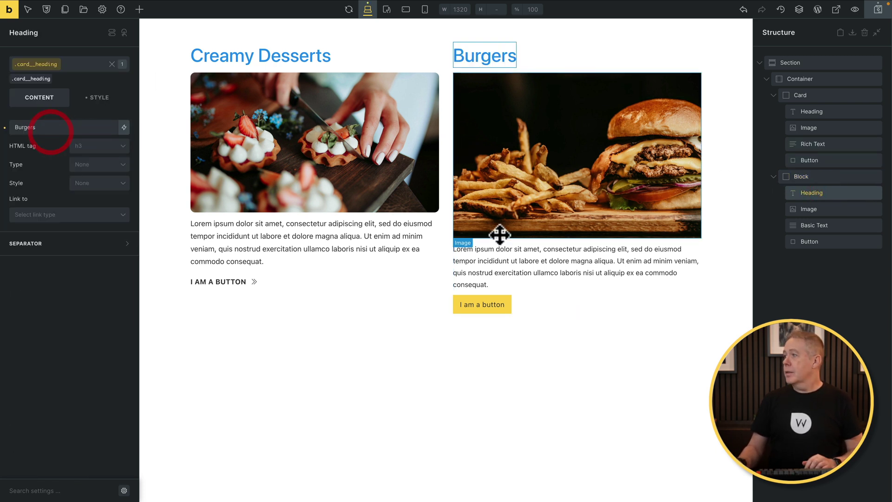
# - Apply the existing card__image class to the burger image
pyautogui.click(825, 209)
pyautogui.click(57, 64)
pyautogui.click(47, 148)
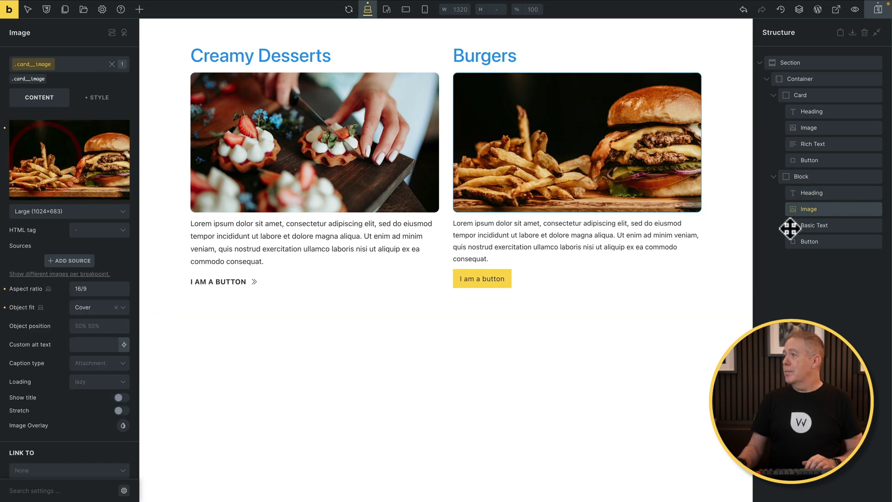
# - Apply the existing card__excerpt class to the Burgers text and the card__button class to the Burgers button
pyautogui.click(814, 226)
pyautogui.click(62, 64)
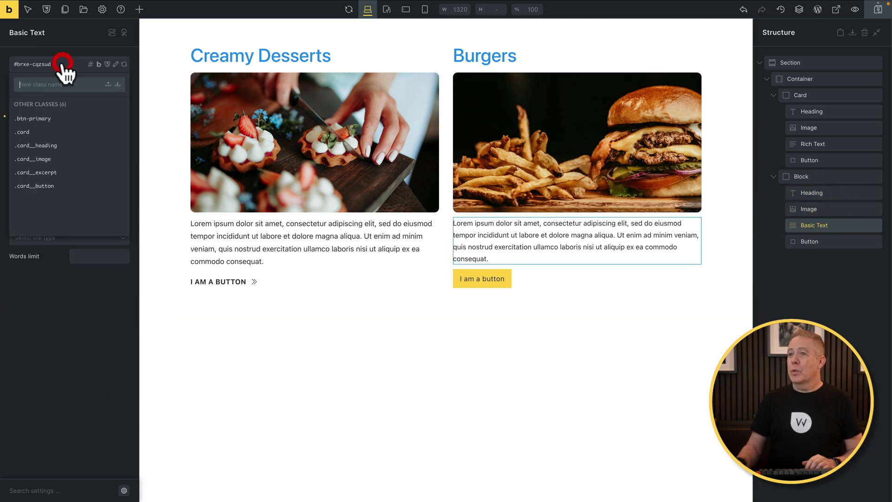
pyautogui.click(43, 173)
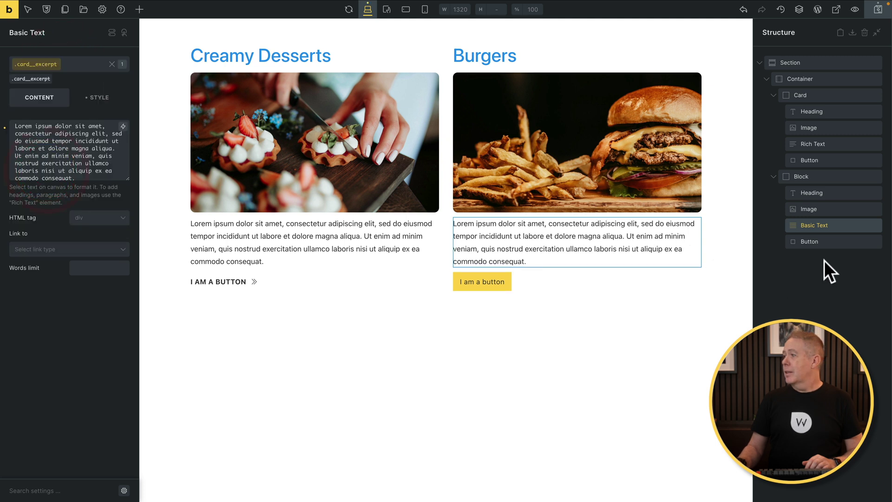
pyautogui.click(826, 242)
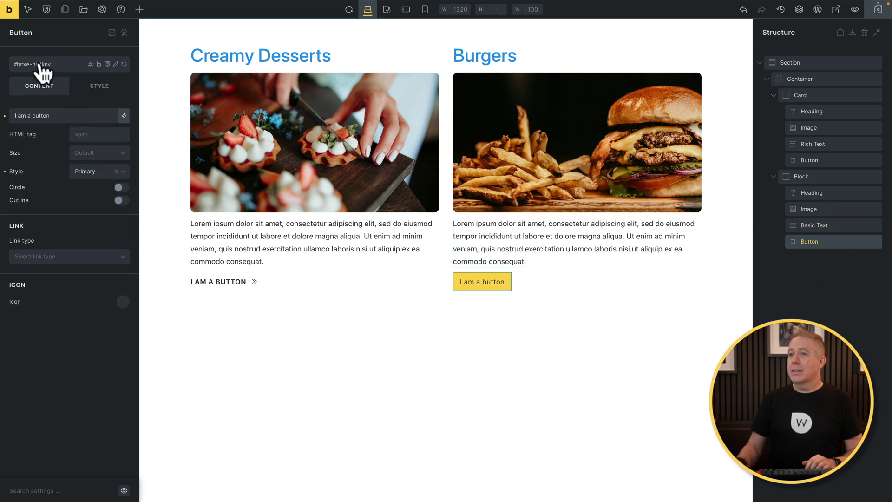
pyautogui.click(43, 65)
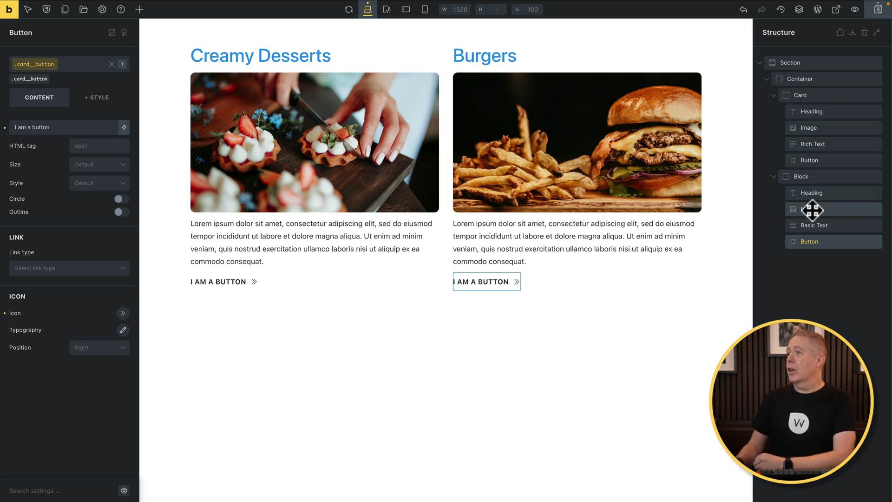
# - Change the card__heading class's text color to the near-black swatch, using the Burgers heading
pyautogui.click(824, 192)
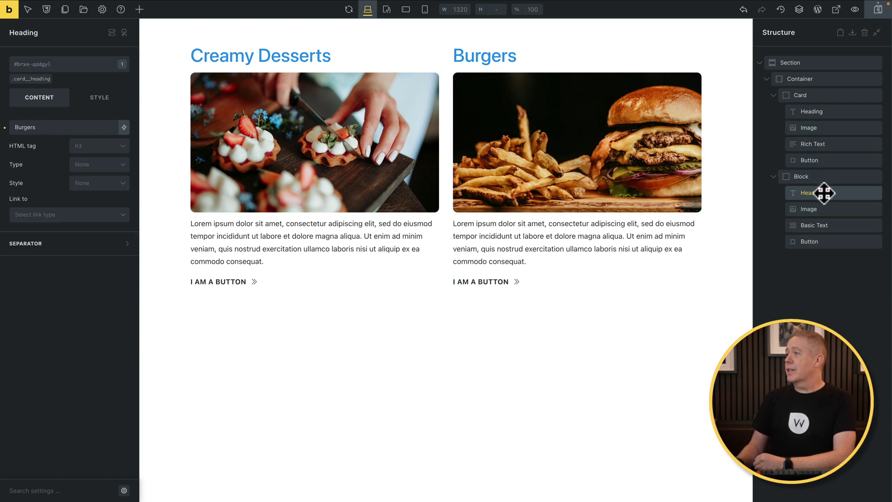
pyautogui.click(27, 80)
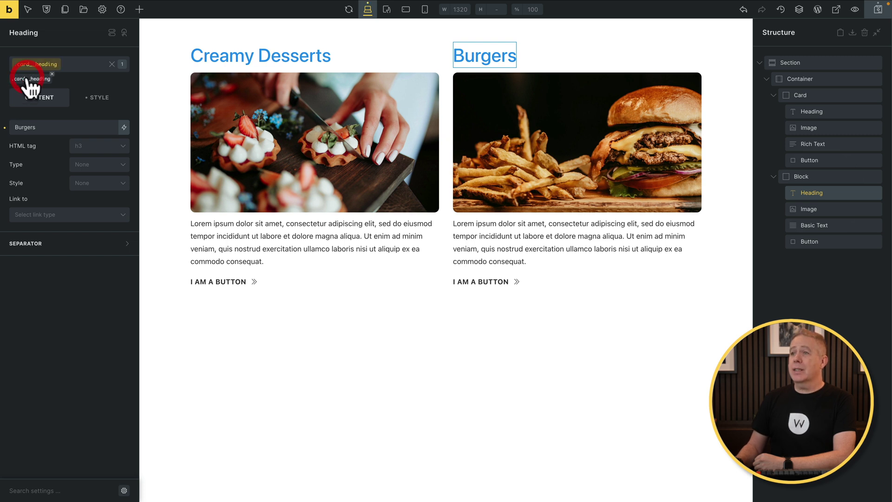
pyautogui.click(102, 98)
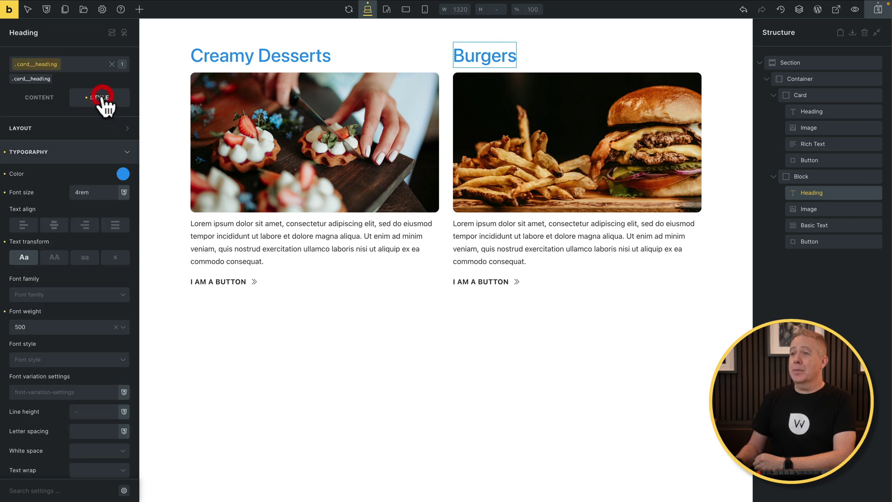
pyautogui.click(123, 175)
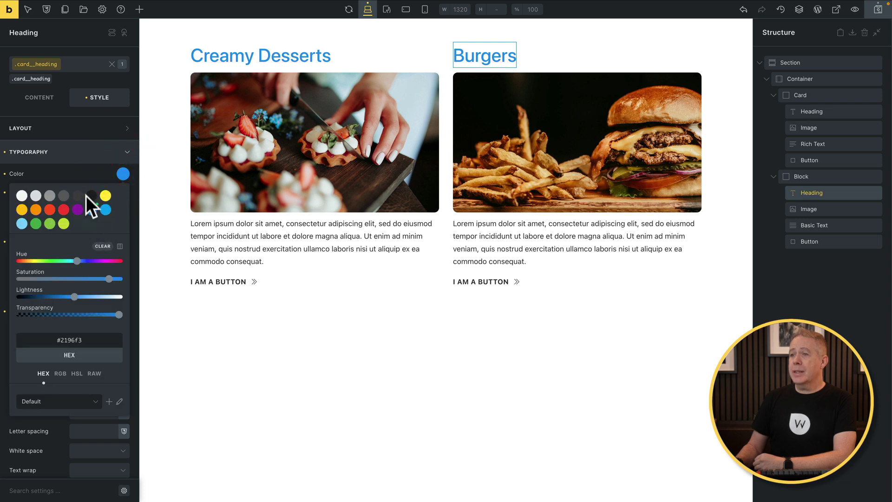
pyautogui.click(91, 197)
pyautogui.click(122, 175)
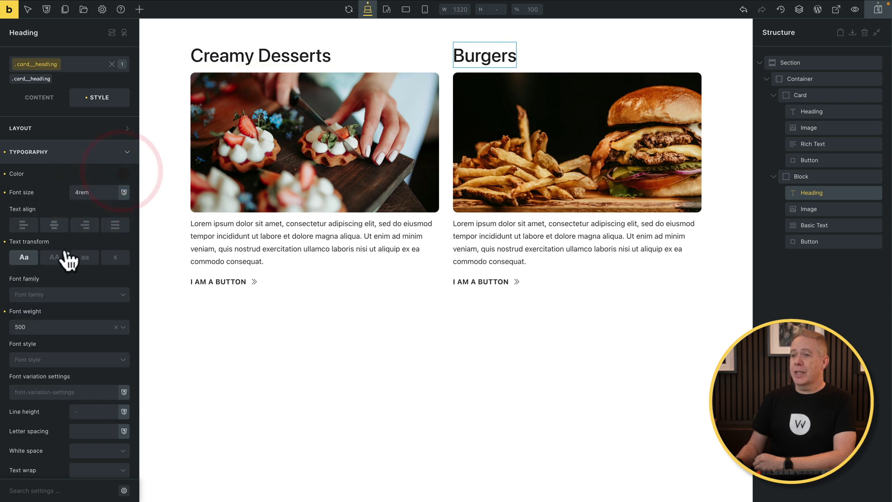
# - Set the card__heading class's font weight to 300 and its font size to 3rem
pyautogui.click(35, 325)
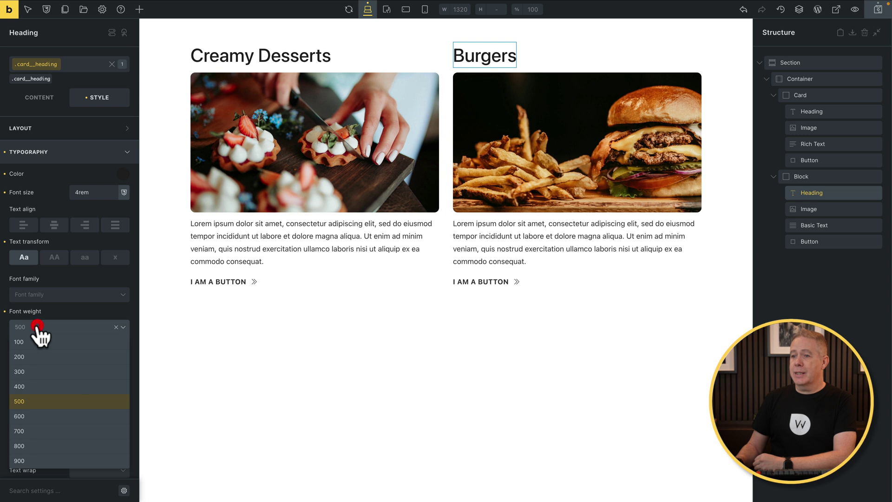
pyautogui.click(30, 371)
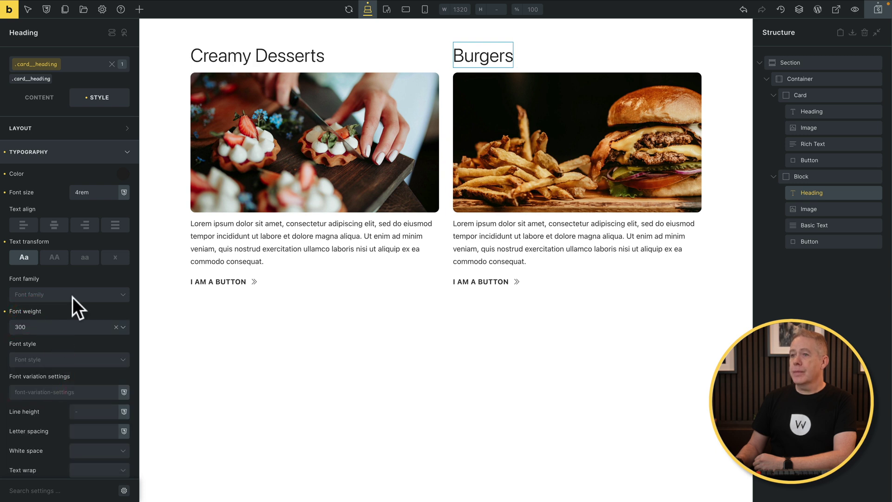
pyautogui.click(76, 193)
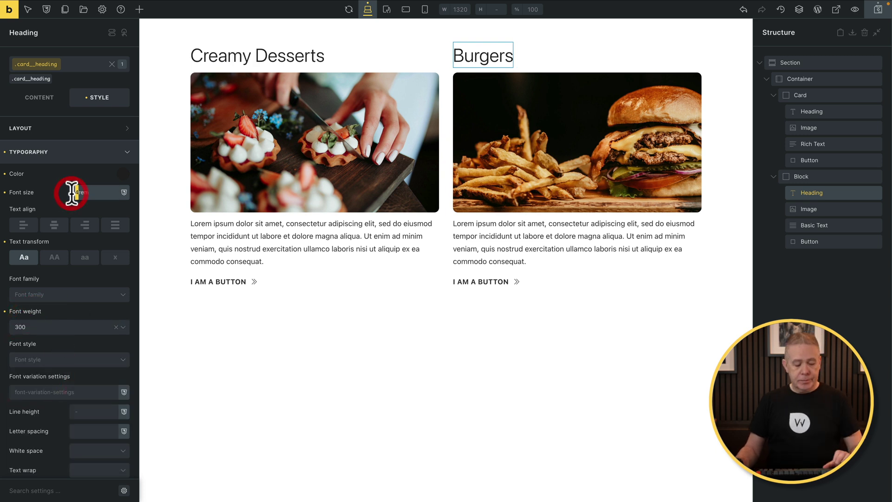
pyautogui.write('3')
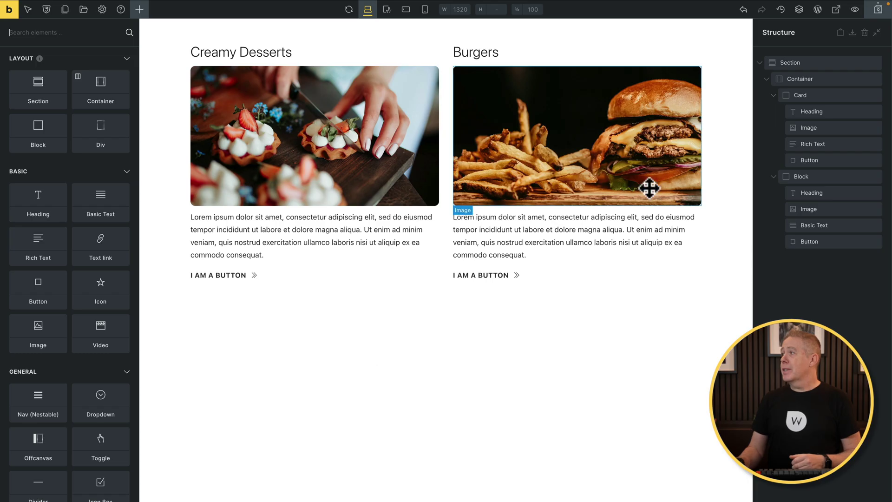
# - Set the card class's padding to 2rem on all four sides, using the dessert card
pyautogui.click(823, 98)
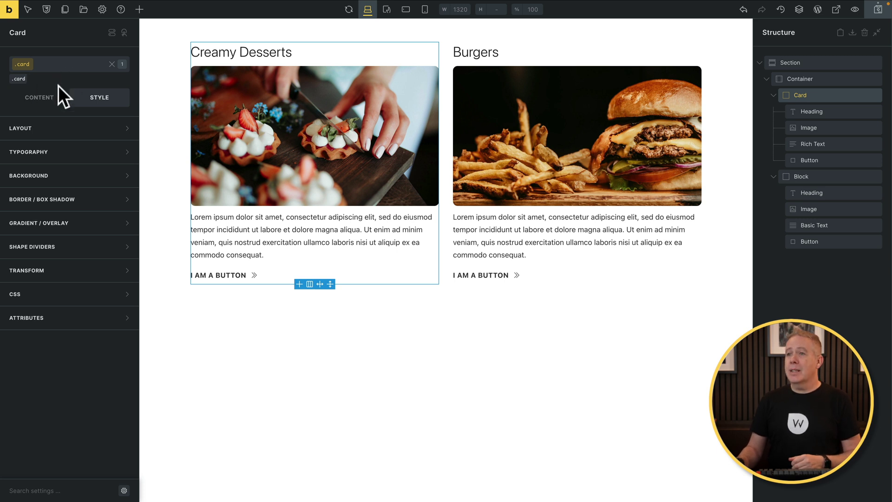
pyautogui.click(76, 131)
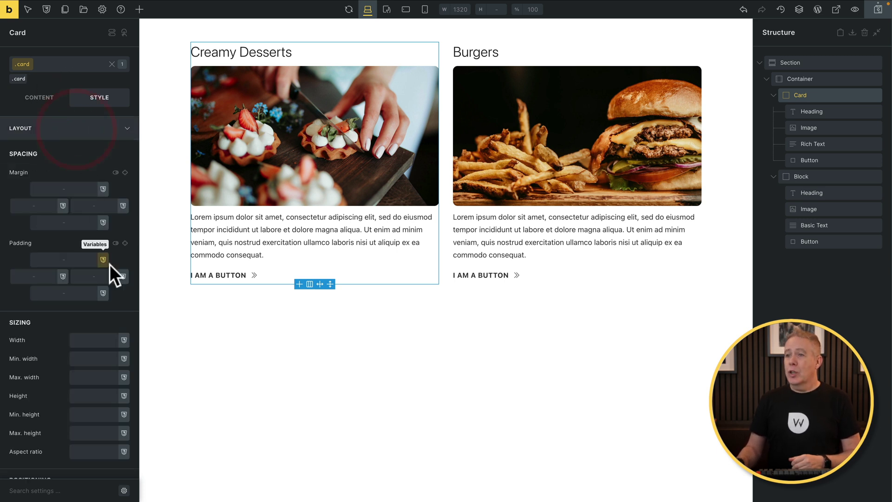
pyautogui.click(125, 243)
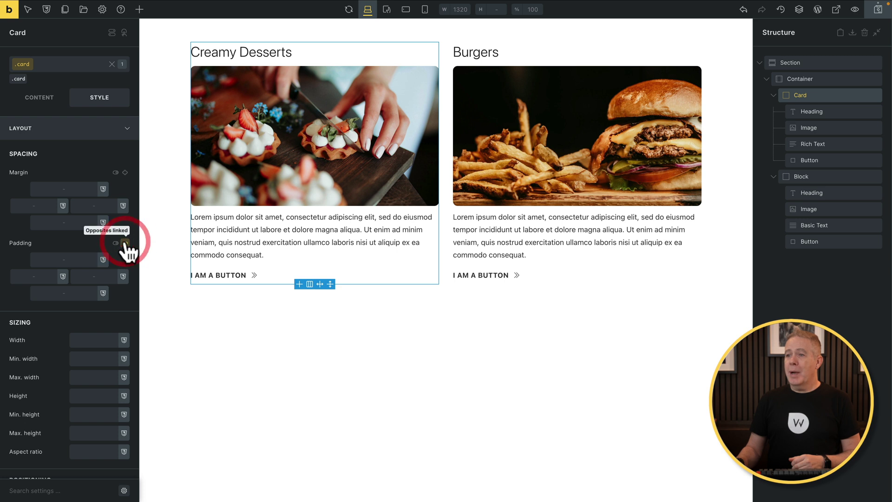
pyautogui.click(75, 259)
pyautogui.write('2rem')
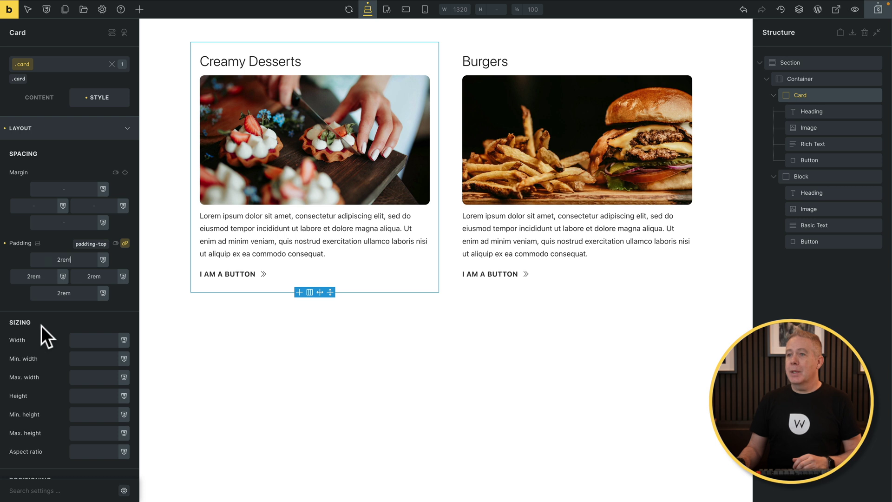
# - Try a light grey #e0e0e0 background color on the card class
pyautogui.click(71, 133)
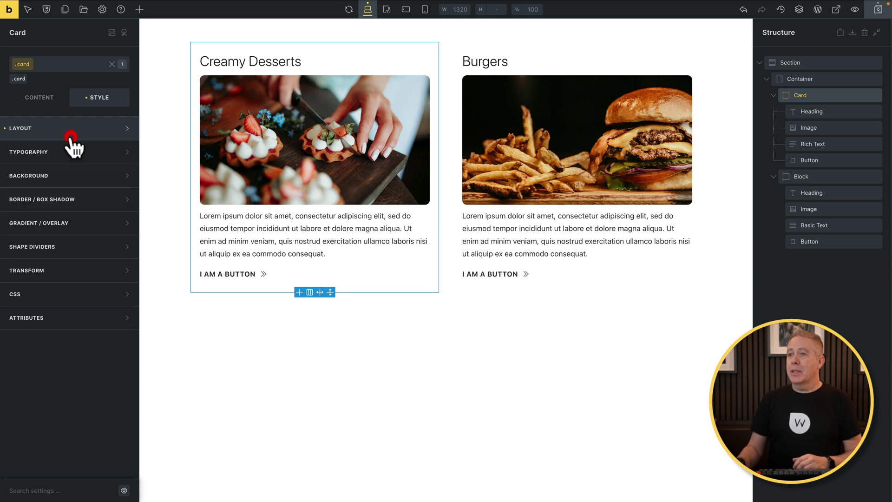
pyautogui.click(72, 174)
pyautogui.click(122, 198)
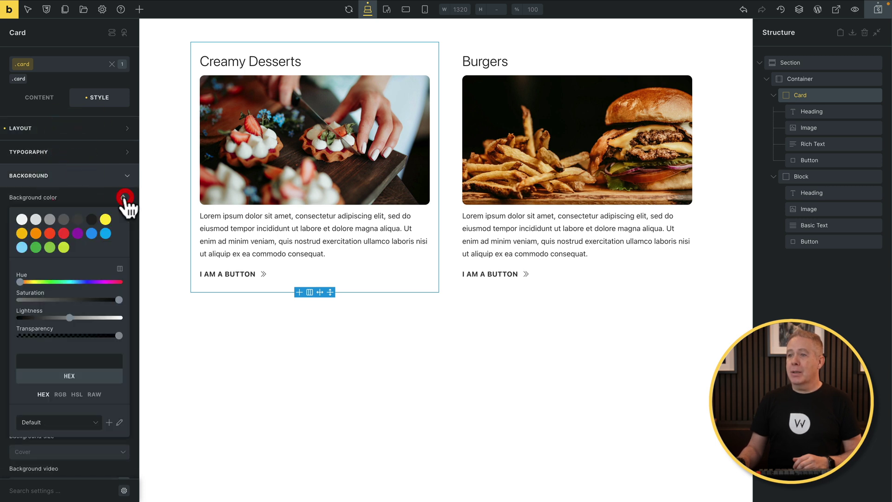
pyautogui.click(36, 219)
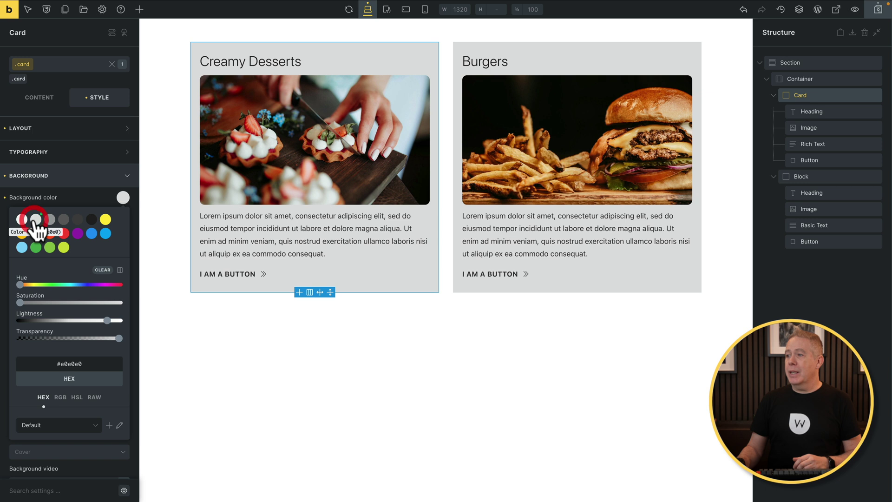
# - Round all four corners of the card class equally with a linked border radius
pyautogui.click(100, 178)
pyautogui.click(95, 196)
pyautogui.click(122, 221)
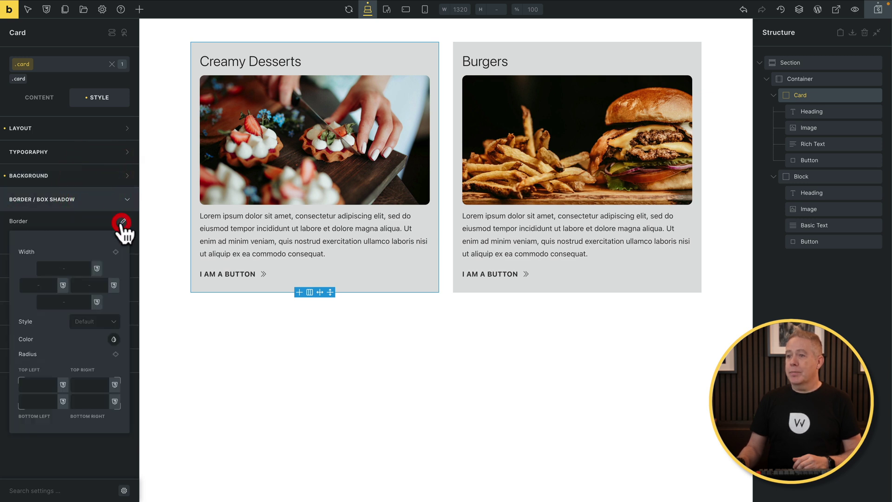
pyautogui.click(117, 354)
pyautogui.click(41, 384)
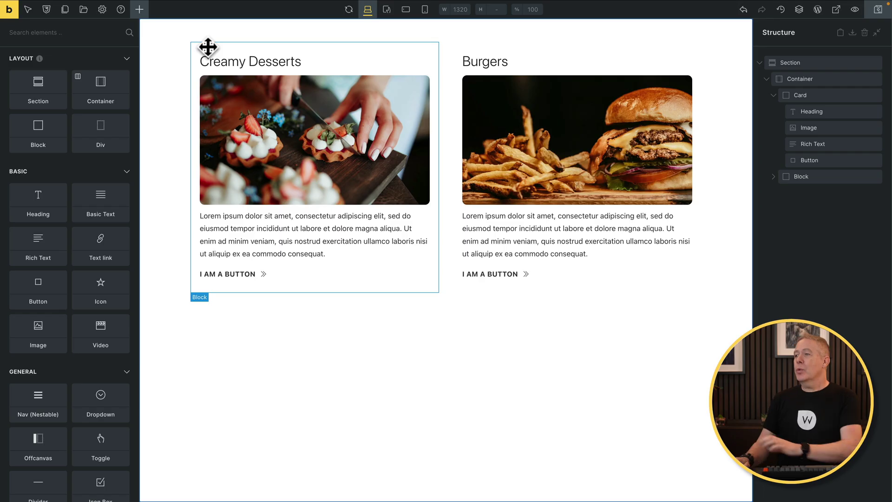
pyautogui.moveTo(207, 46); pyautogui.dragTo(438, 99)
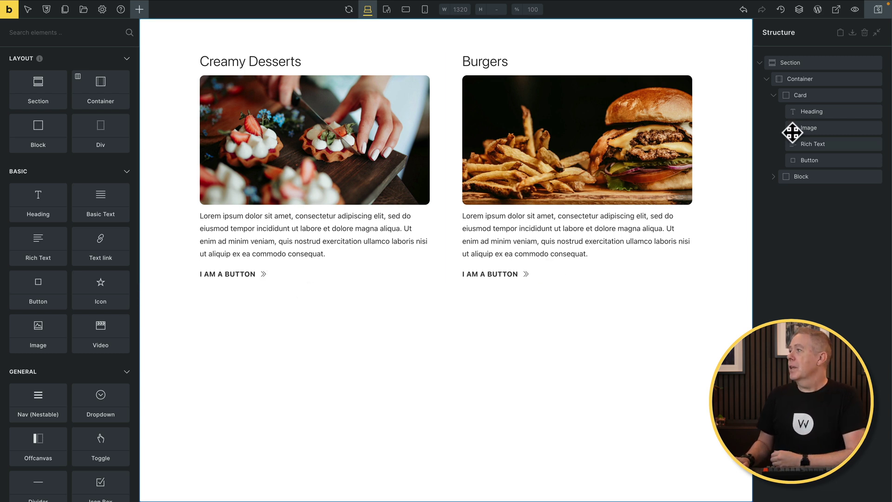
# - Create a utility class named shadow-sm on the dessert Card block alongside its card class
pyautogui.click(818, 97)
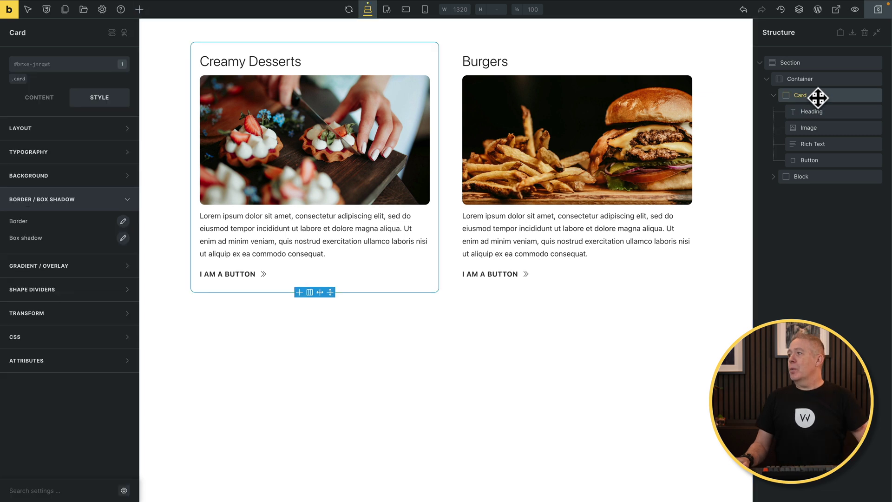
pyautogui.click(65, 65)
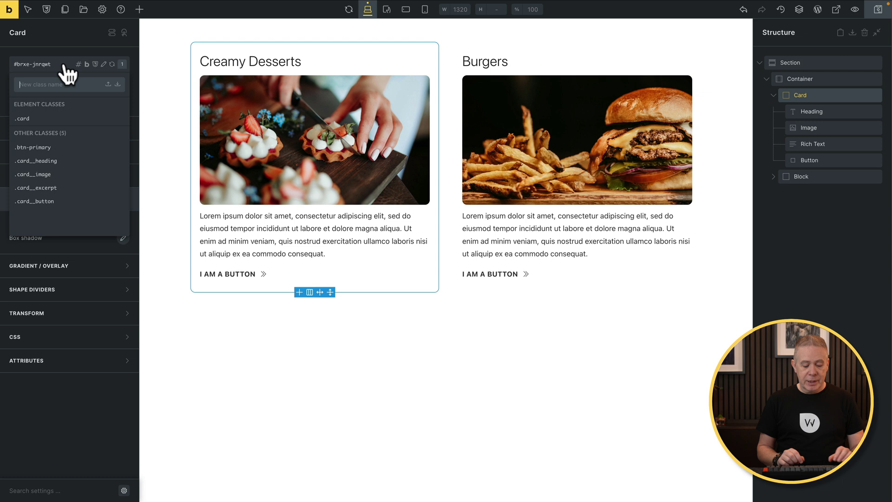
pyautogui.write('shadow-sm')
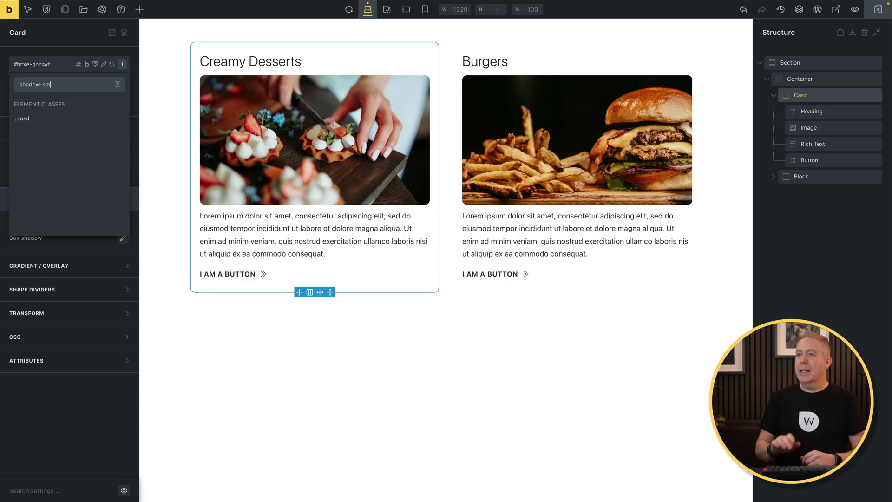
pyautogui.press('Return')
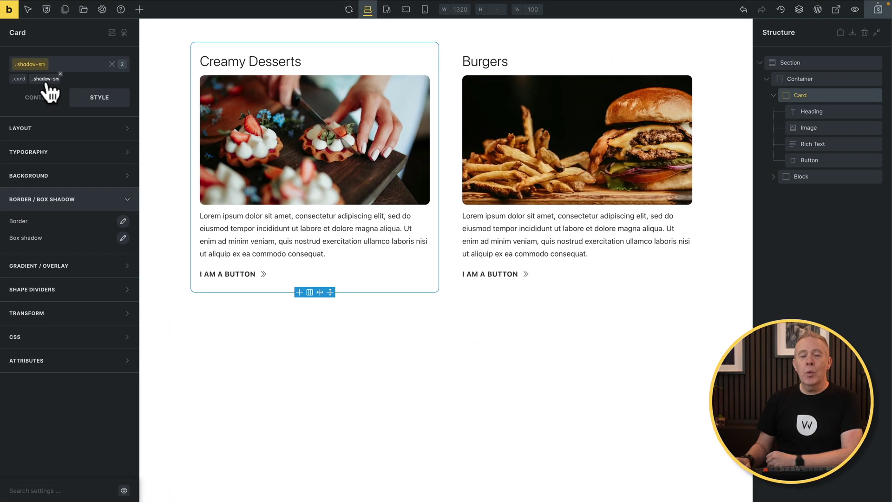
# - Give the shadow-sm class a box shadow with X 0, Y 0, blur 10 and spread 20
pyautogui.click(47, 80)
pyautogui.click(46, 79)
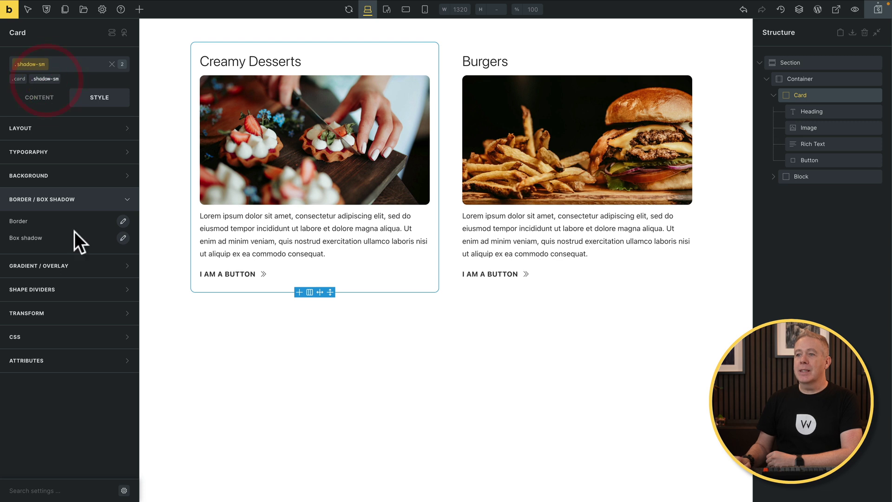
pyautogui.click(124, 239)
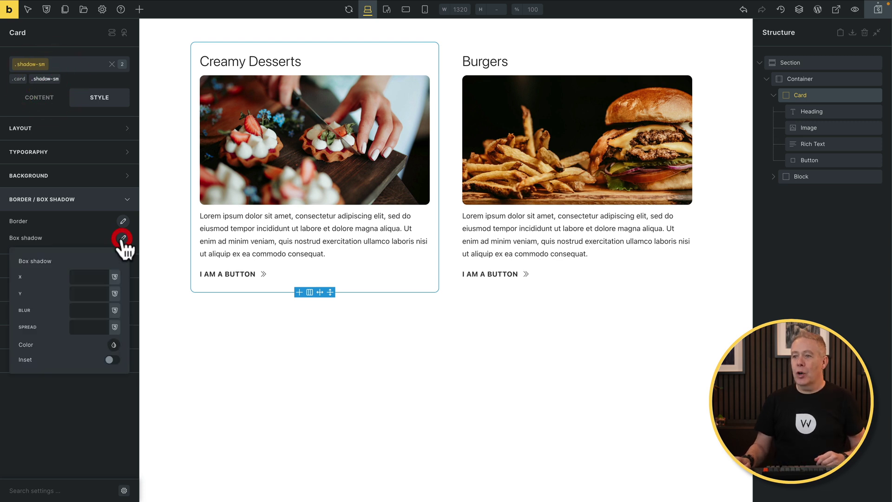
pyautogui.click(86, 278)
pyautogui.write('0')
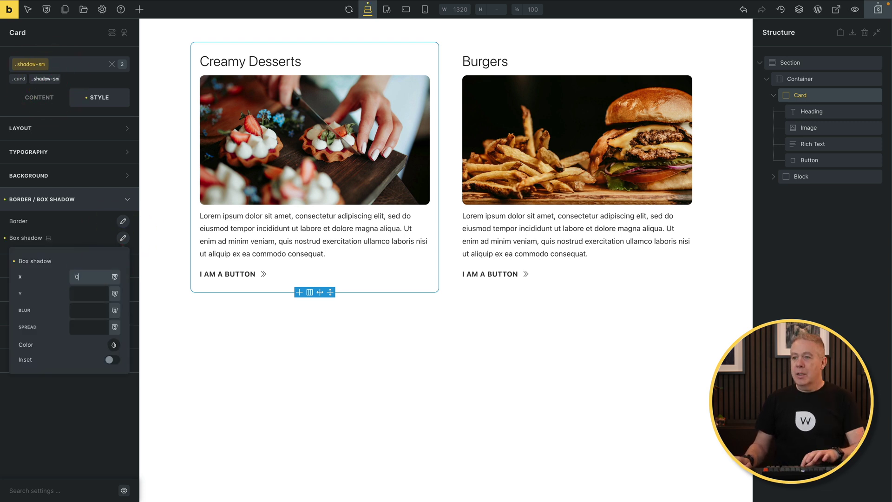
pyautogui.click(81, 294)
pyautogui.write('0')
pyautogui.click(83, 312)
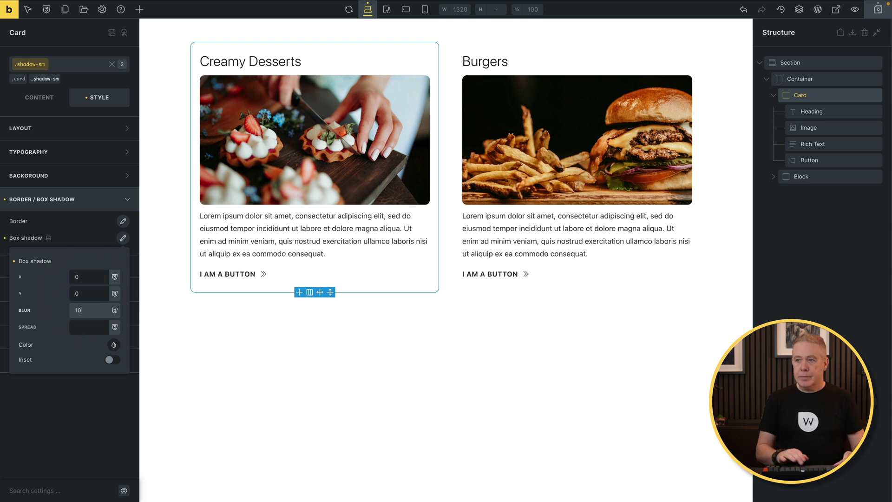
pyautogui.write('10')
pyautogui.click(81, 327)
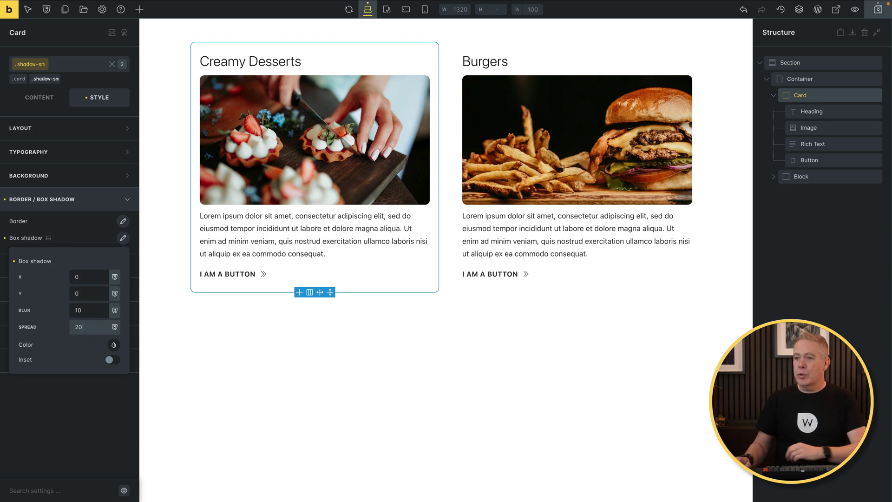
# - Set the shadow-sm box shadow color to near-black at a very low opacity, and deselect the card
pyautogui.click(113, 345)
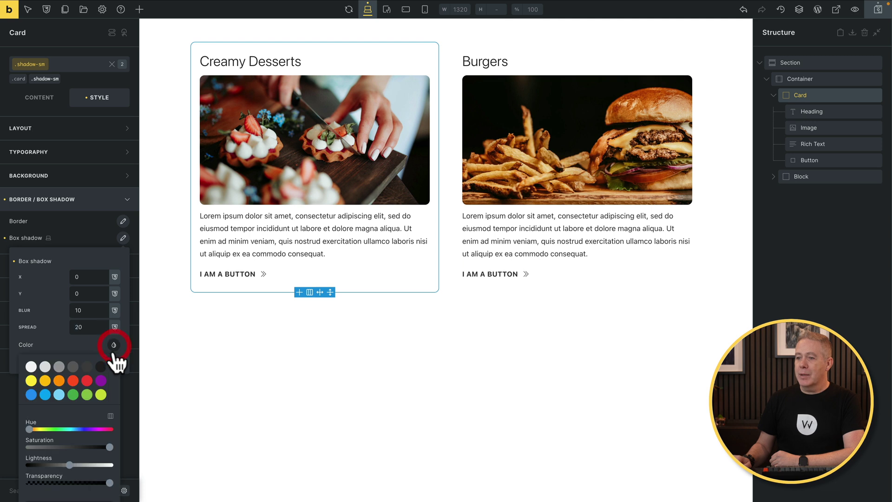
pyautogui.click(101, 366)
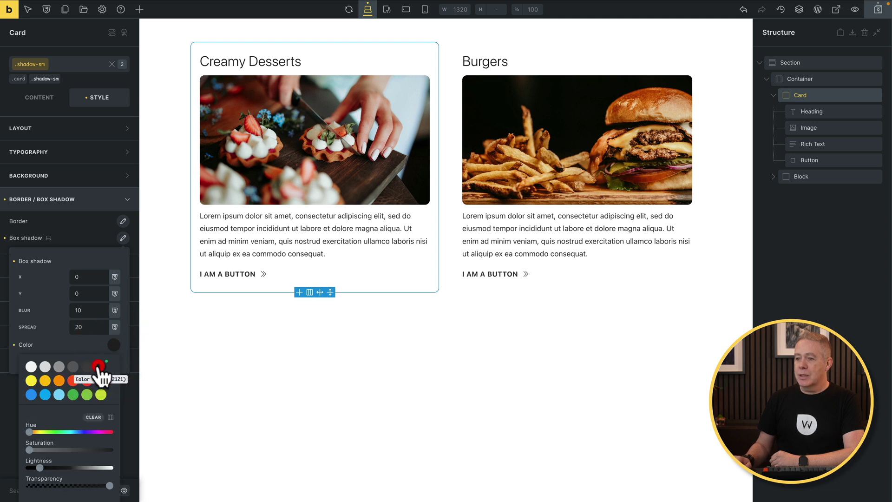
pyautogui.moveTo(107, 485); pyautogui.dragTo(34, 483)
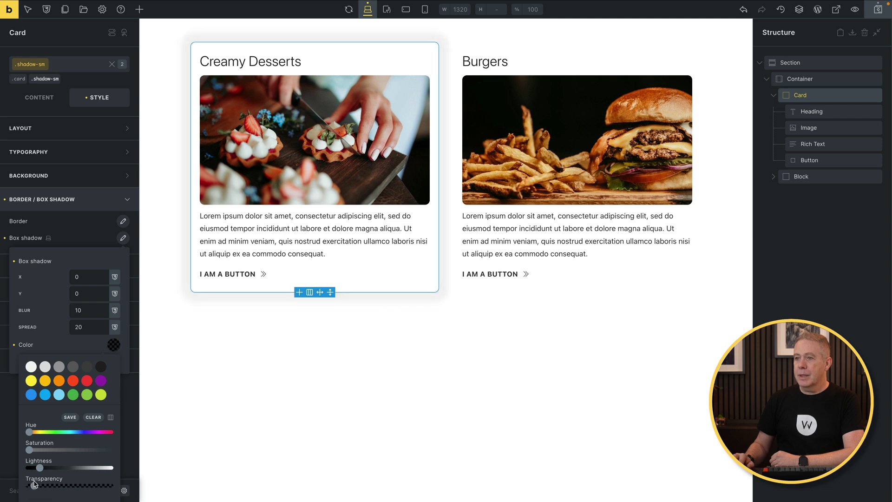
pyautogui.click(86, 227)
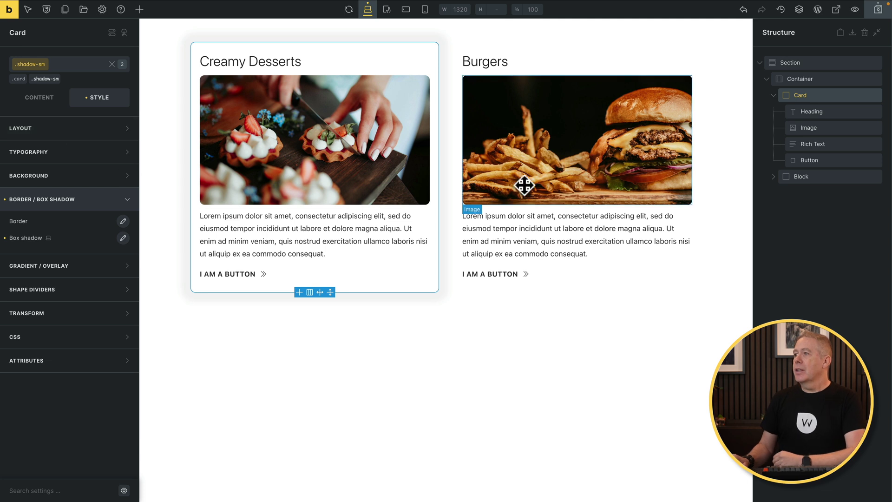
pyautogui.click(550, 388)
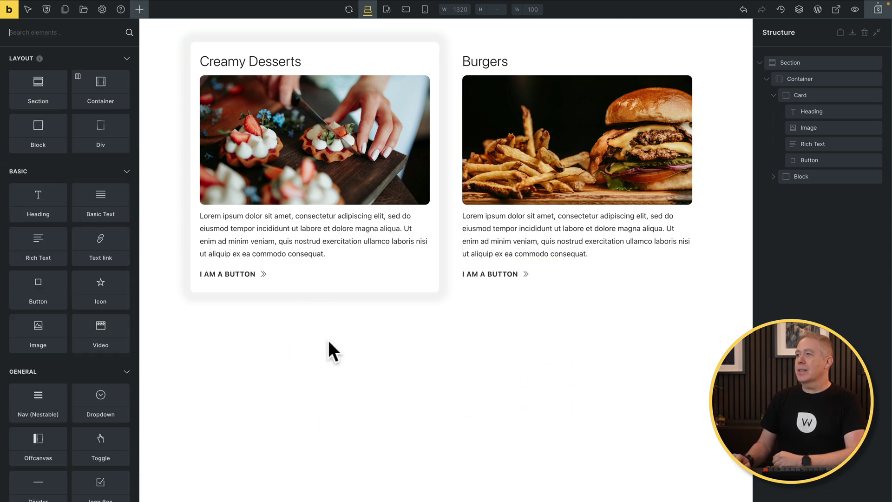
# - Add the existing shadow-sm class to the dessert card's button alongside card__button
pyautogui.click(833, 161)
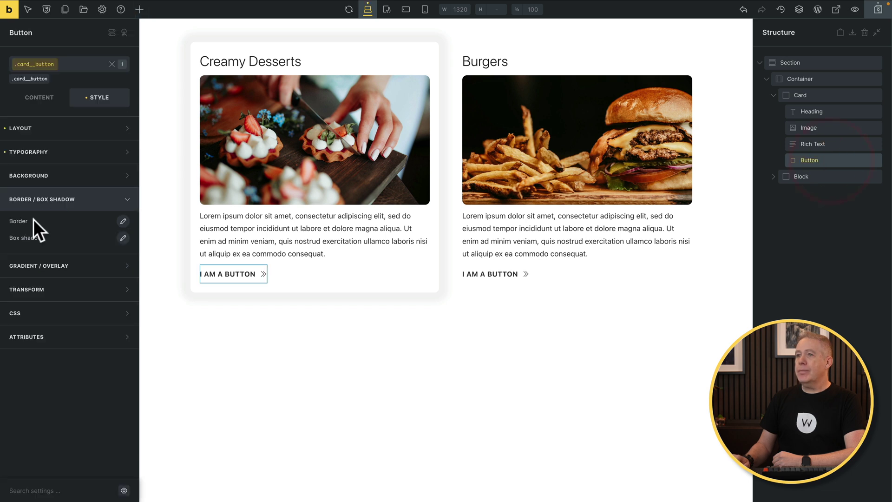
pyautogui.click(70, 63)
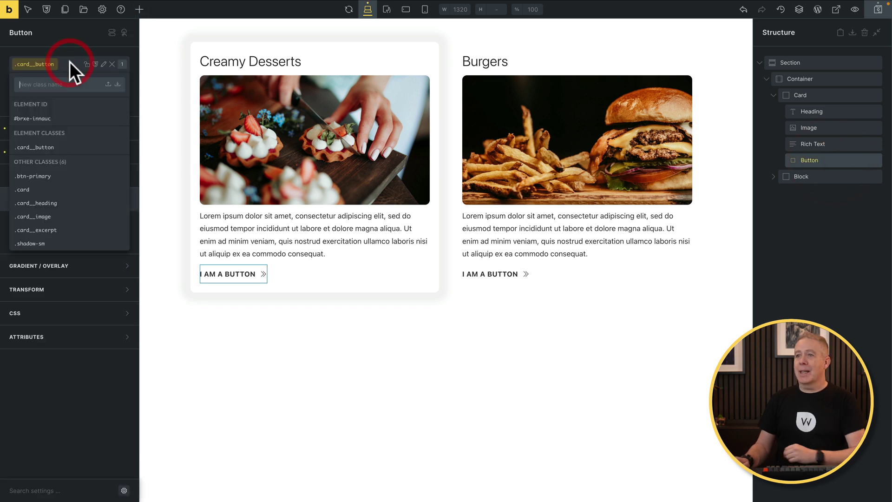
pyautogui.click(45, 243)
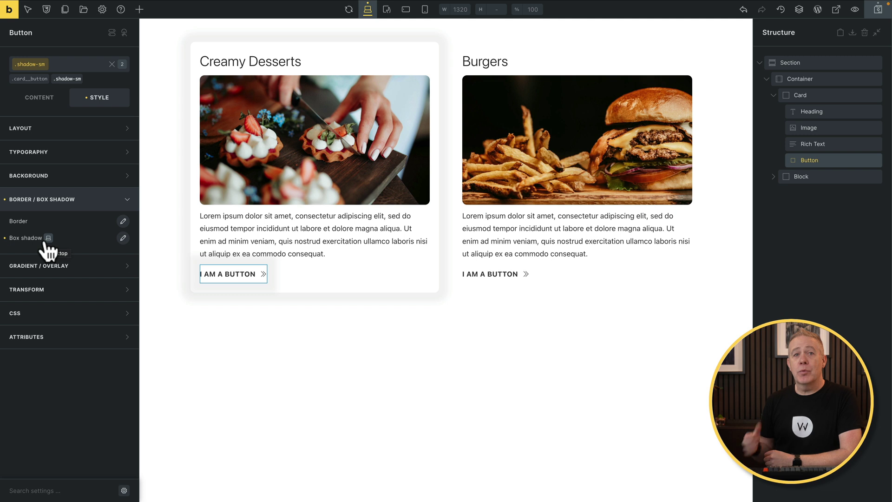